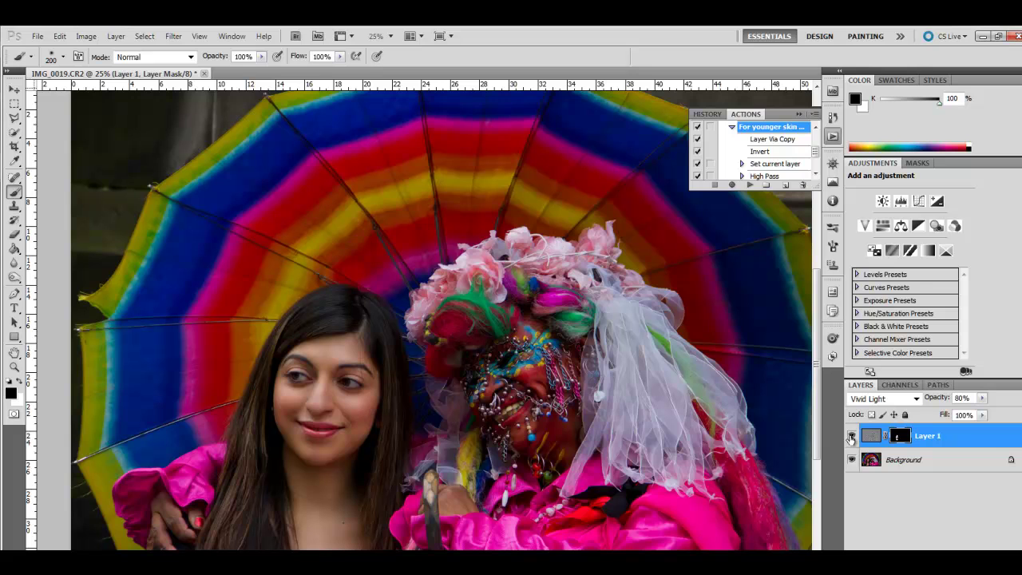
- Compare the photo with and without the existing skin smoothing by toggling Layer 1's visibility
click(851, 436)
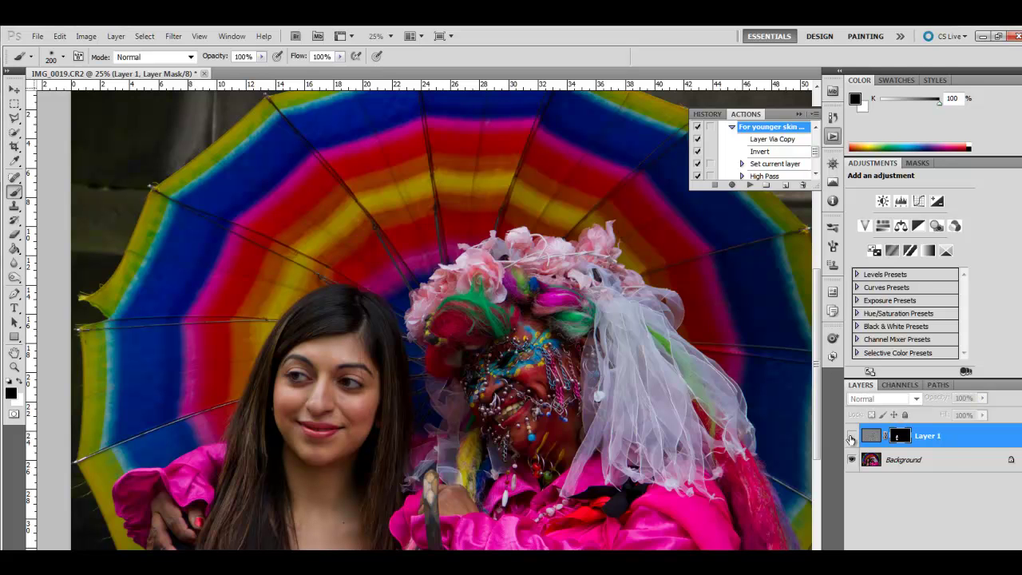
click(851, 437)
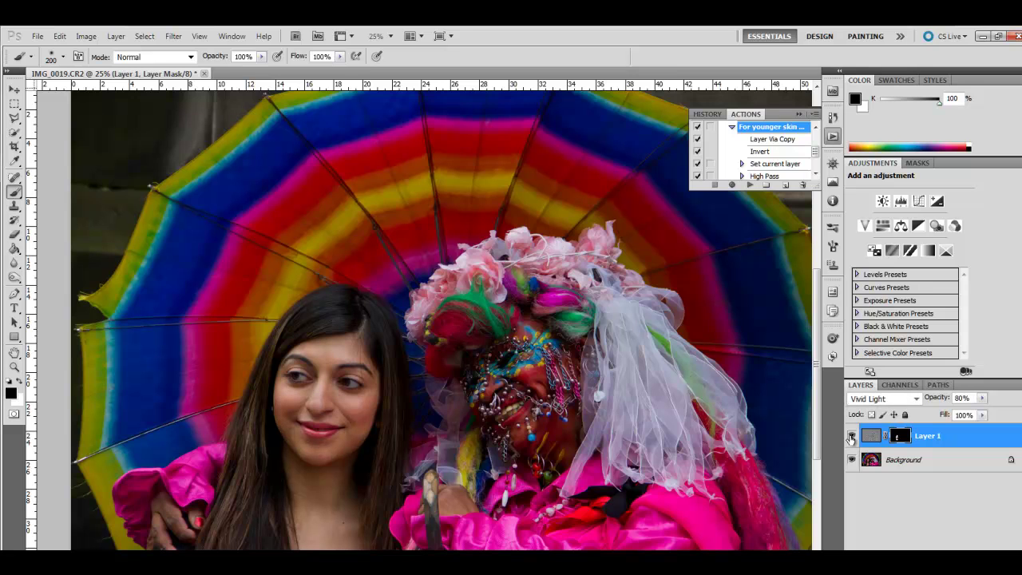
click(851, 437)
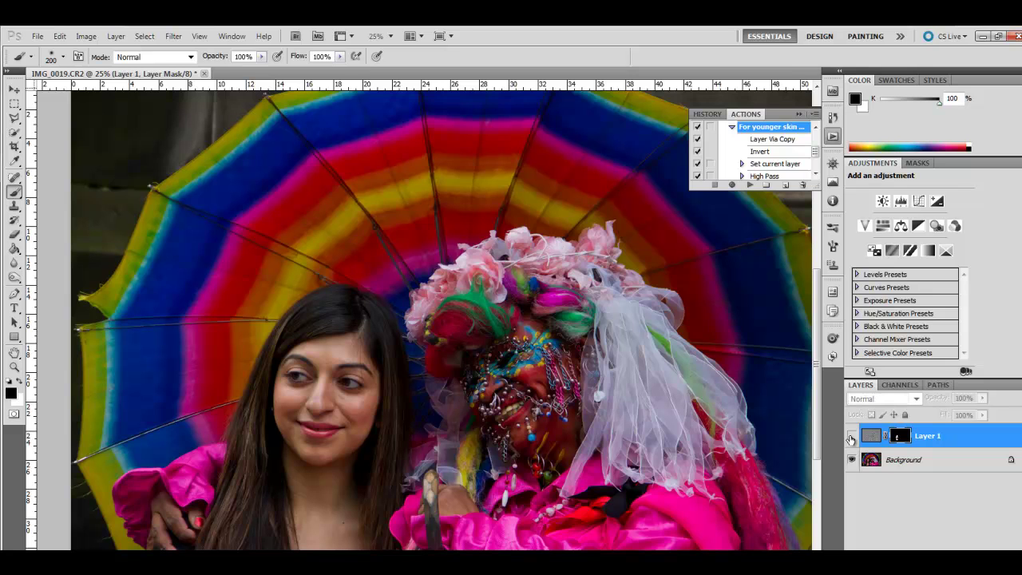
click(851, 437)
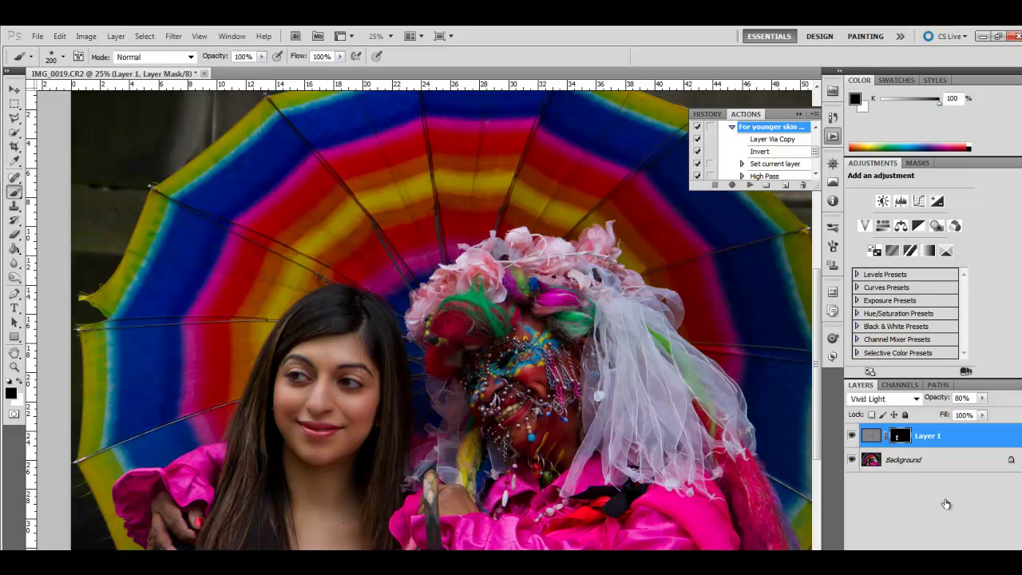
- Delete the existing Layer 1 so that only the Background layer is left
right_click(959, 436)
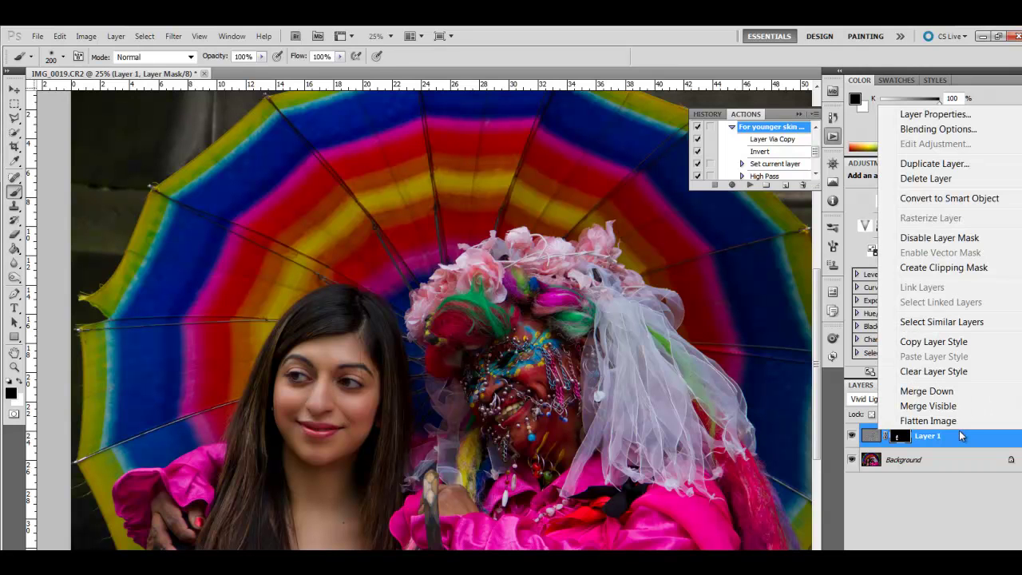
click(927, 180)
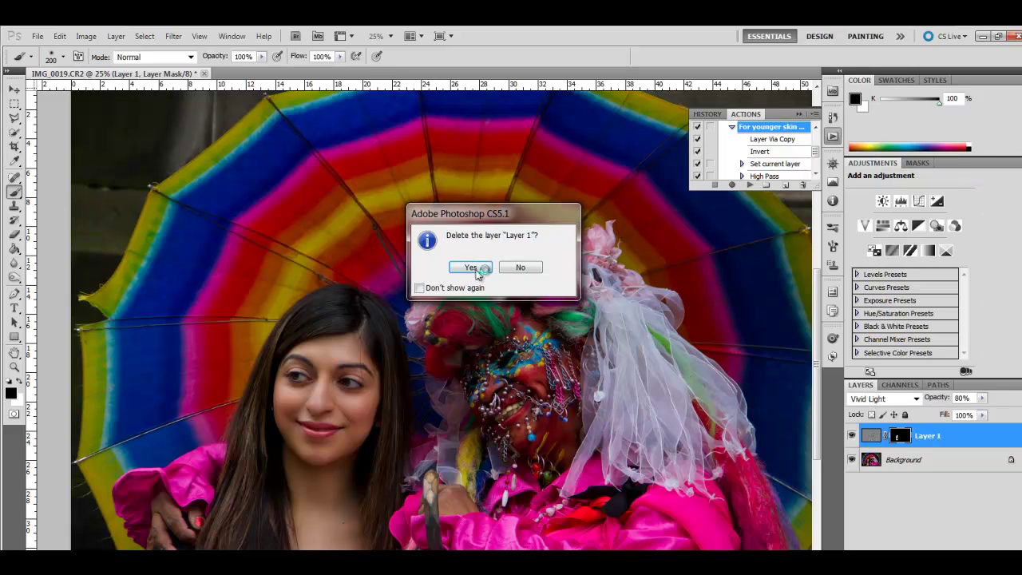
click(471, 266)
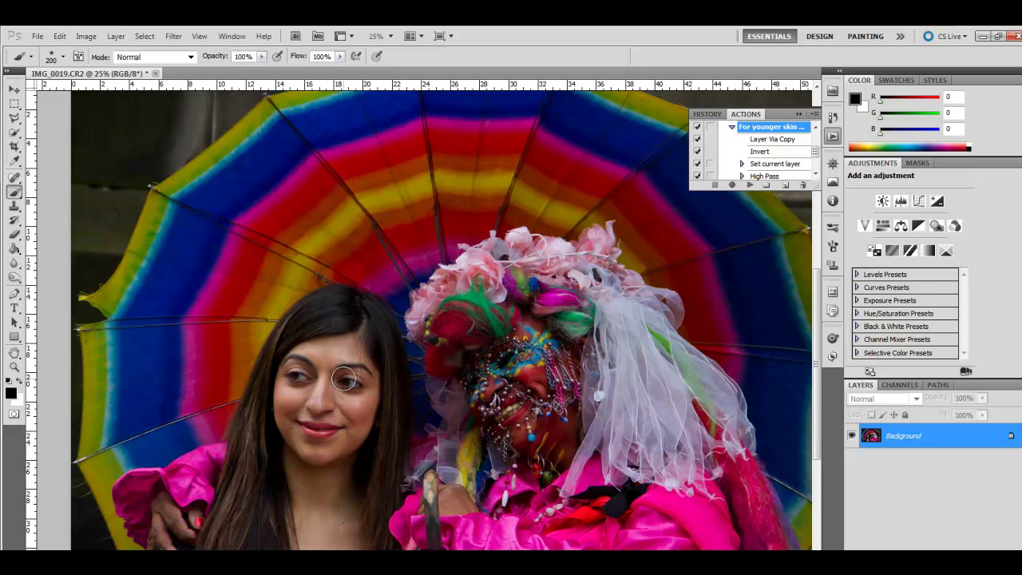
- Duplicate the Background layer onto a new layer, with the dark-haired woman's face in view
key(ctrl+plus)
key(ctrl+plus)
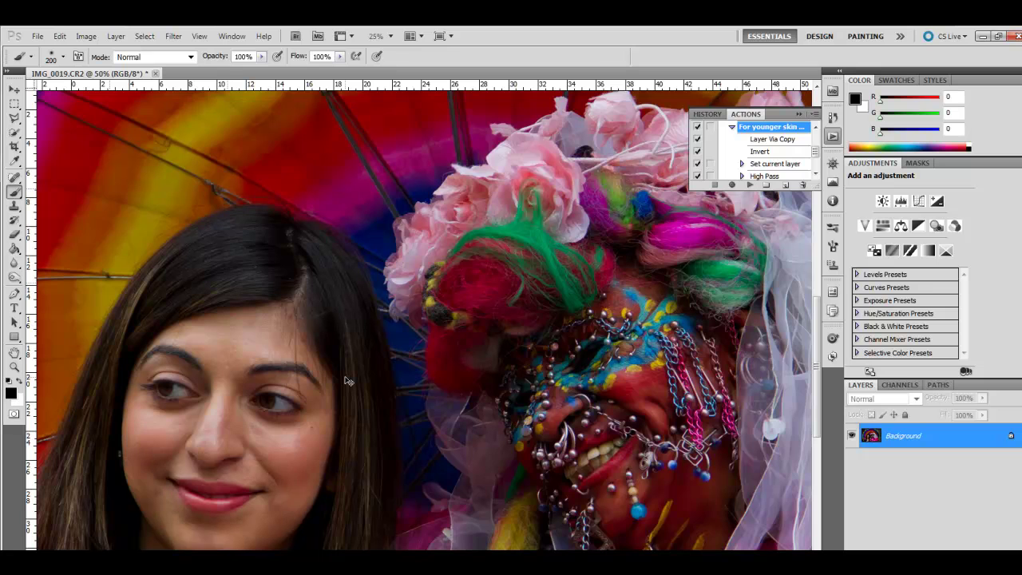
key(ctrl+plus)
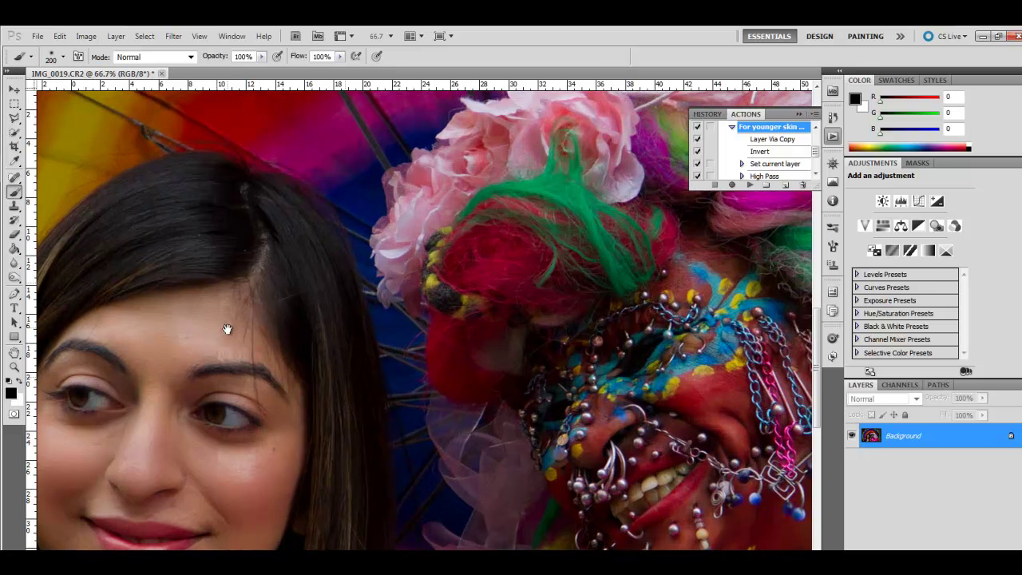
drag(337, 344, 379, 298)
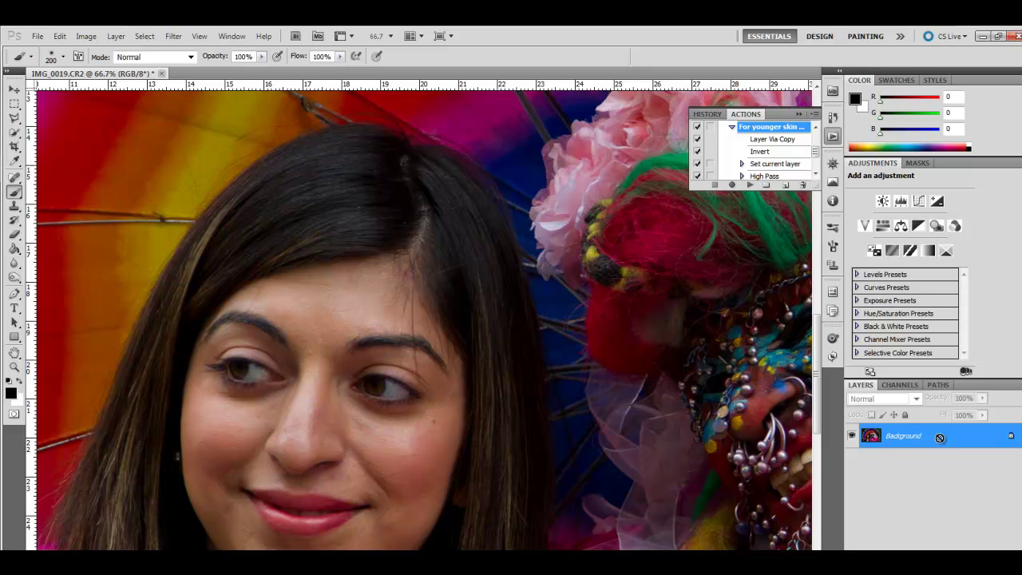
key(ctrl+j)
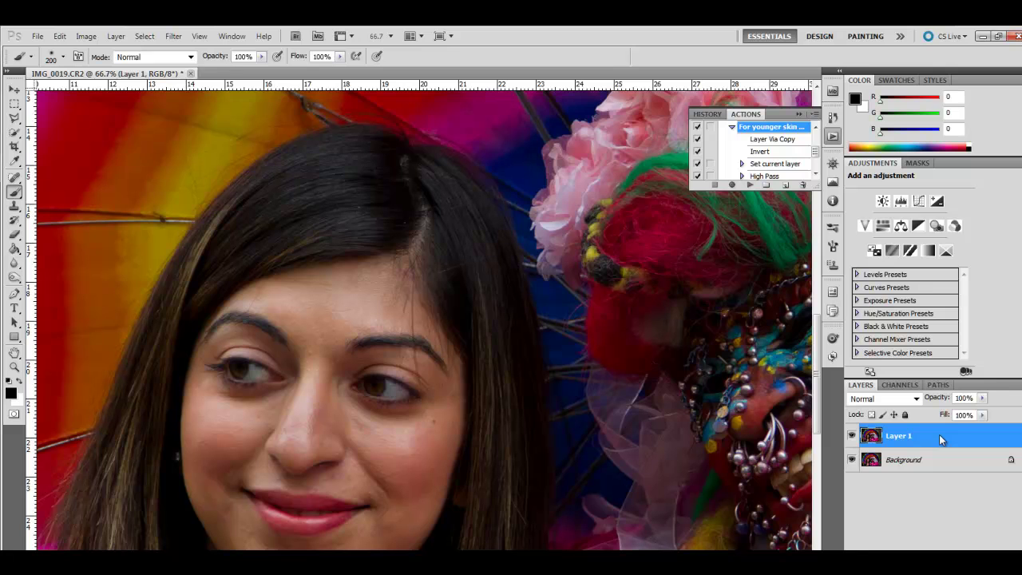
- Invert the colours of the duplicated layer and set its blending mode to Vivid Light
key(ctrl+i)
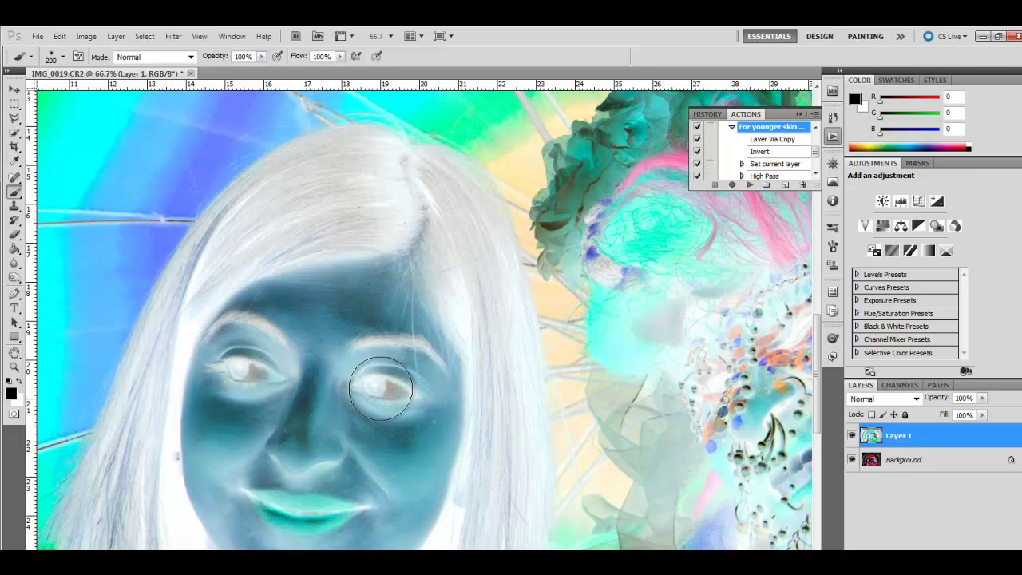
click(921, 400)
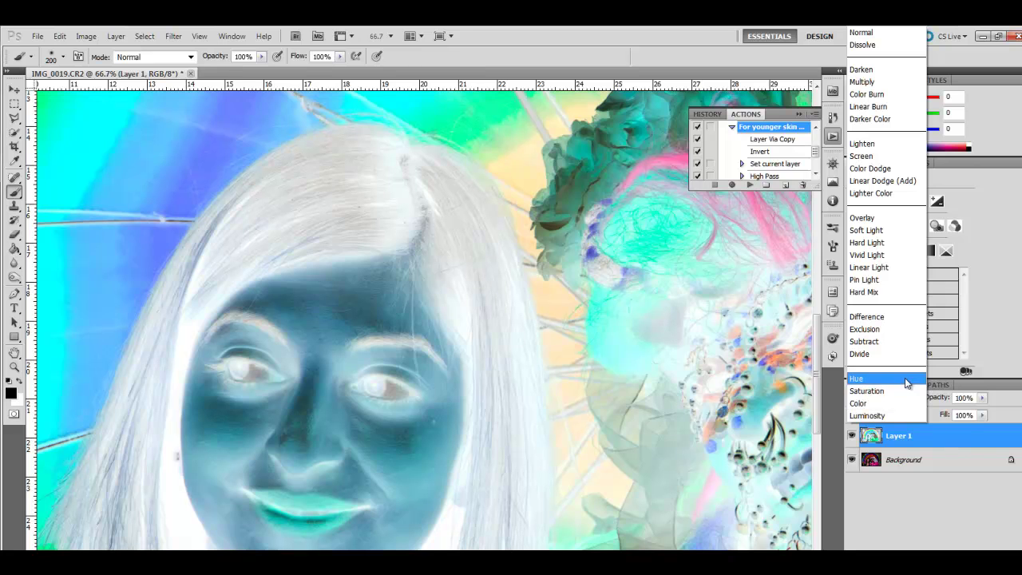
click(876, 260)
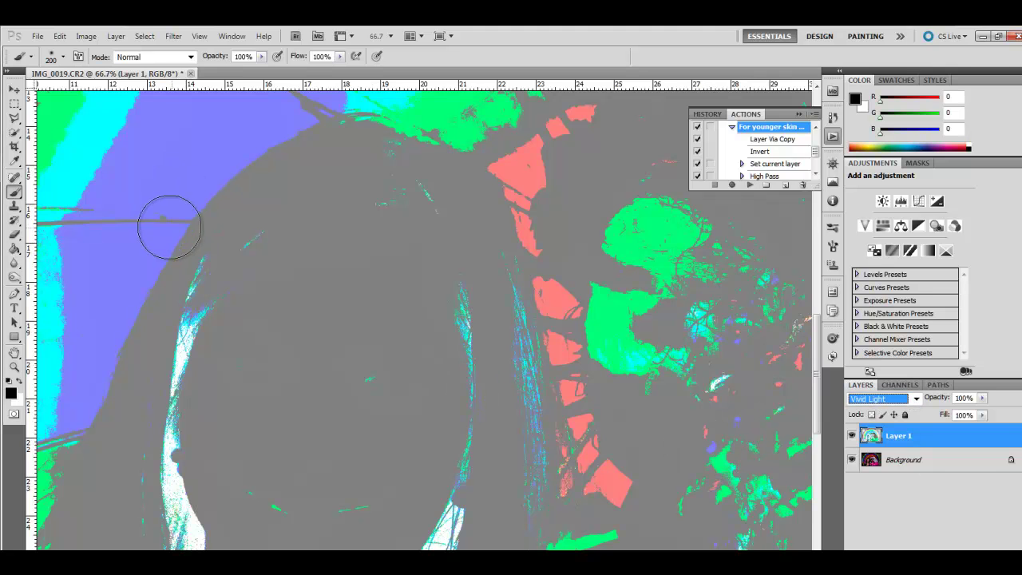
- Apply a High Pass filter with a radius of 15 pixels to the inverted layer
click(174, 37)
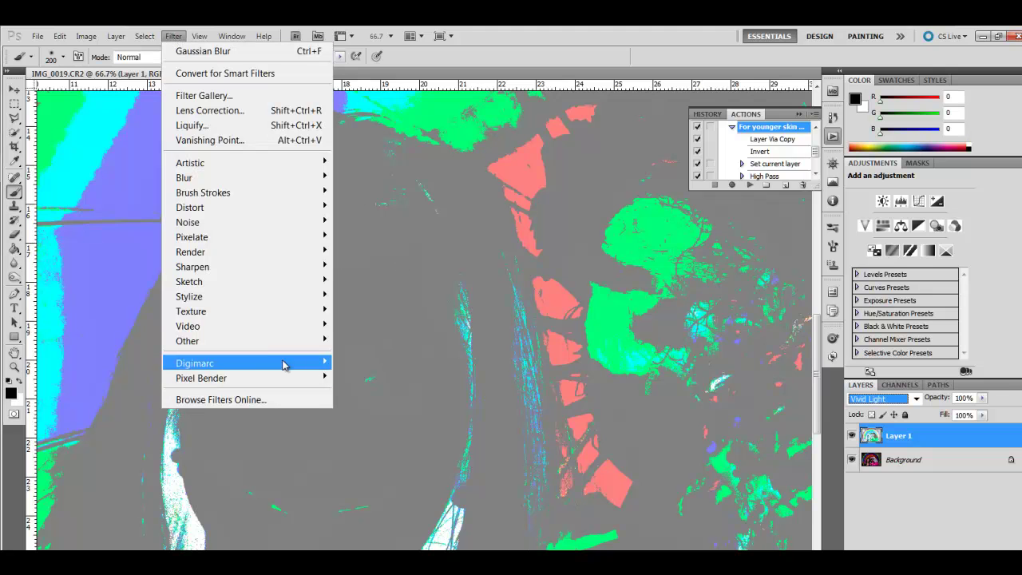
mouse_move(218, 345)
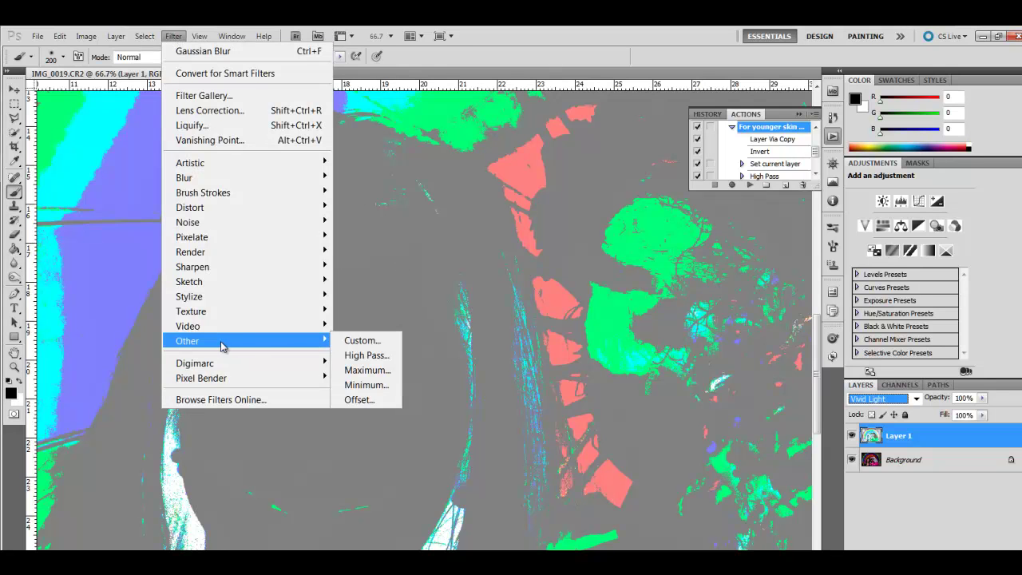
click(378, 356)
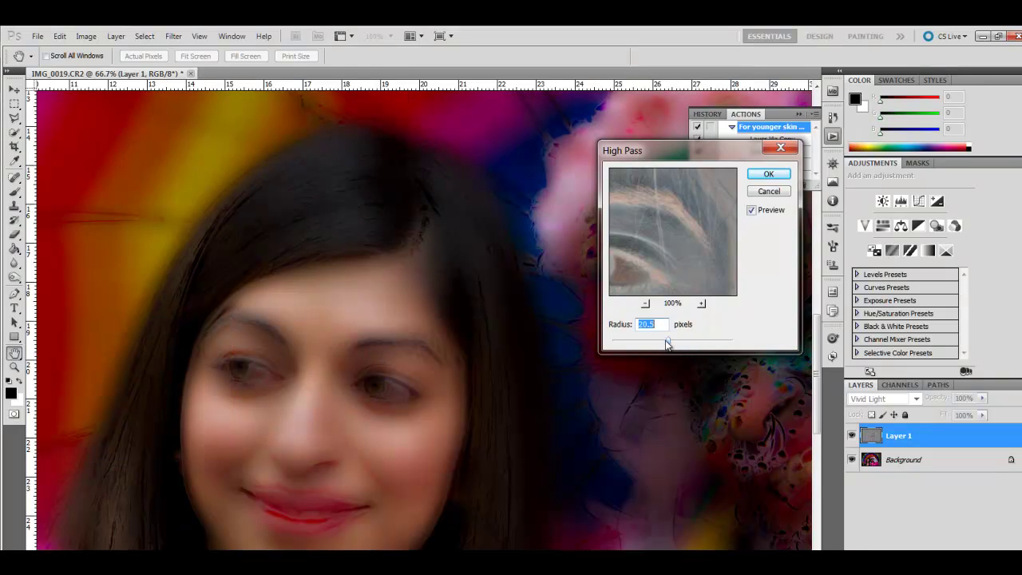
drag(667, 344, 735, 345)
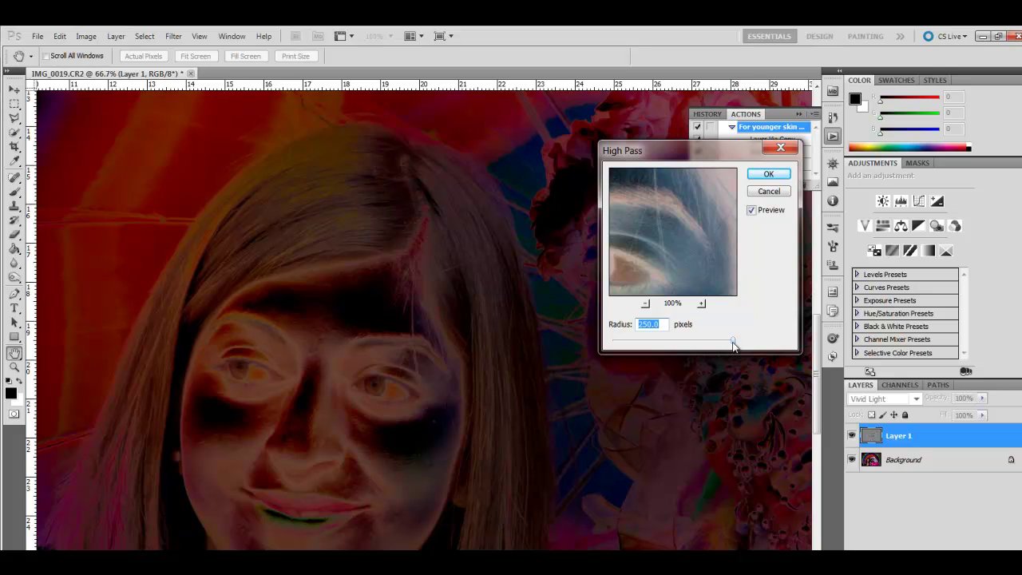
drag(733, 343, 664, 343)
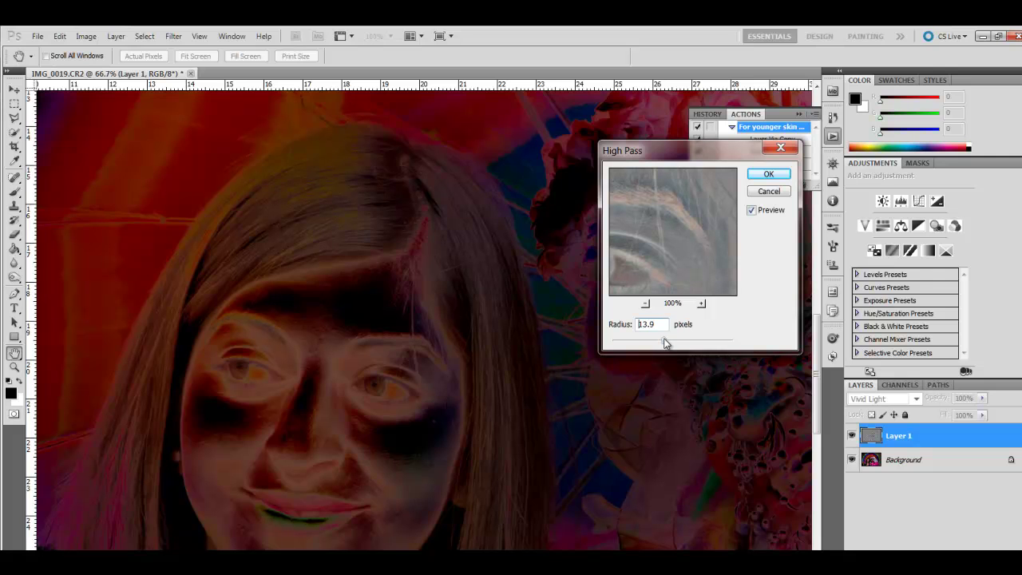
drag(666, 344, 664, 343)
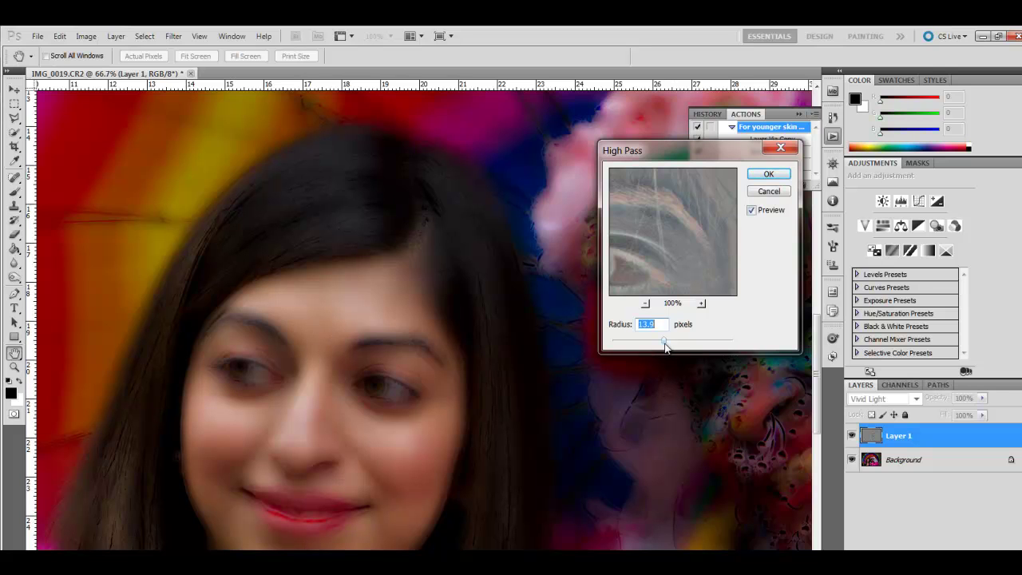
drag(664, 343, 666, 345)
text(15)
click(768, 175)
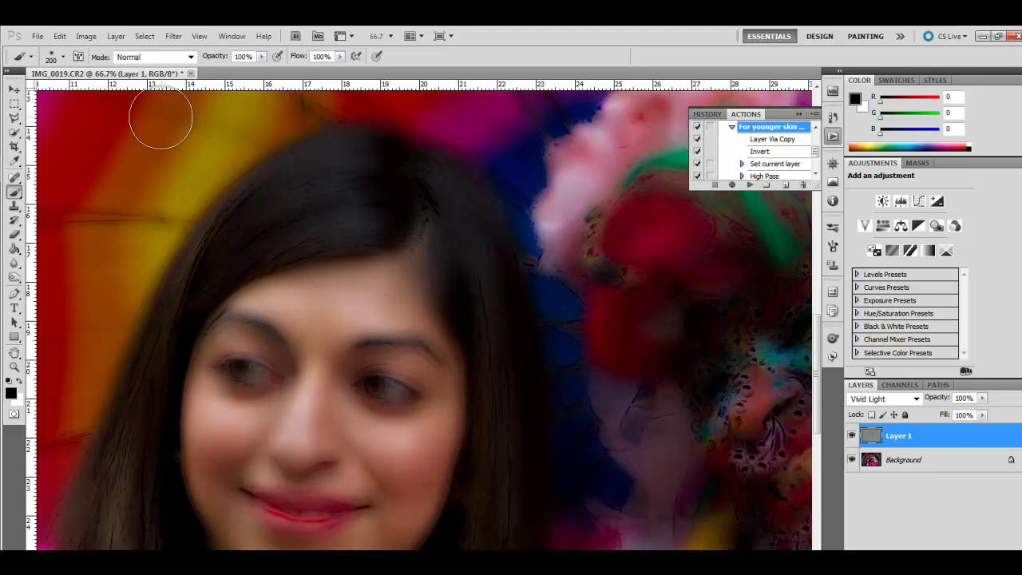
- Apply a Gaussian Blur with a radius of 3.5 pixels to Layer 1
click(172, 38)
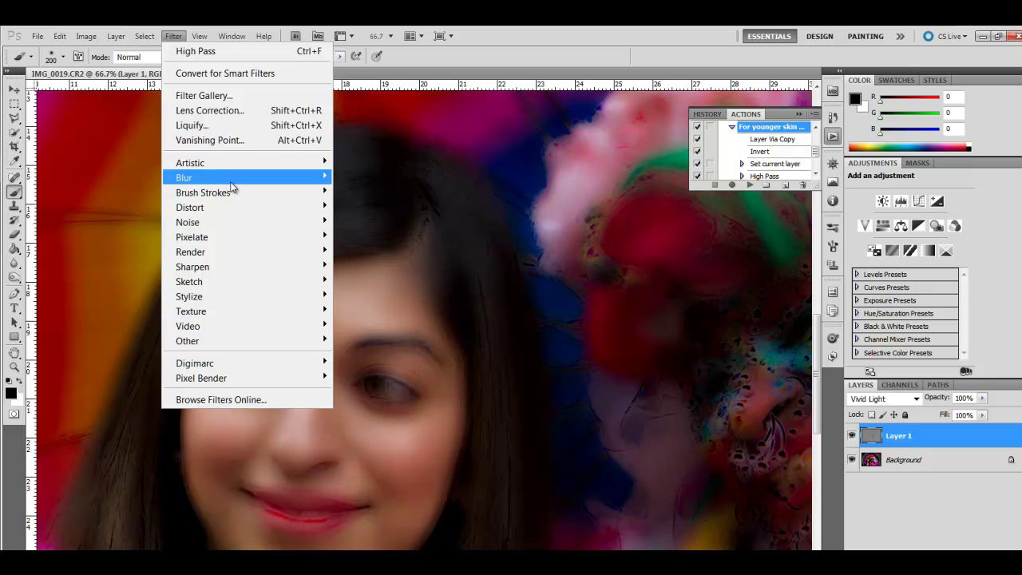
mouse_move(231, 182)
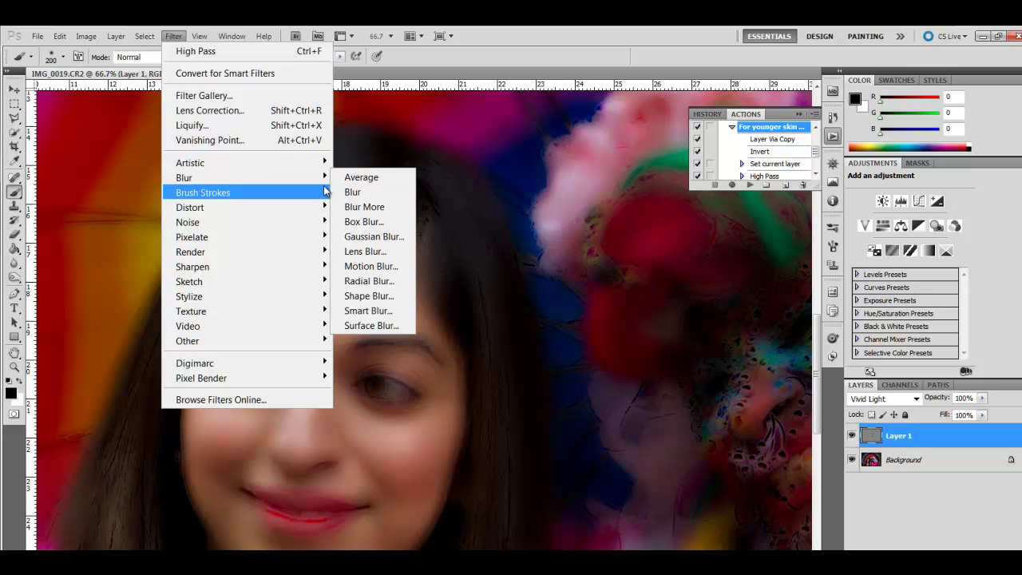
click(363, 237)
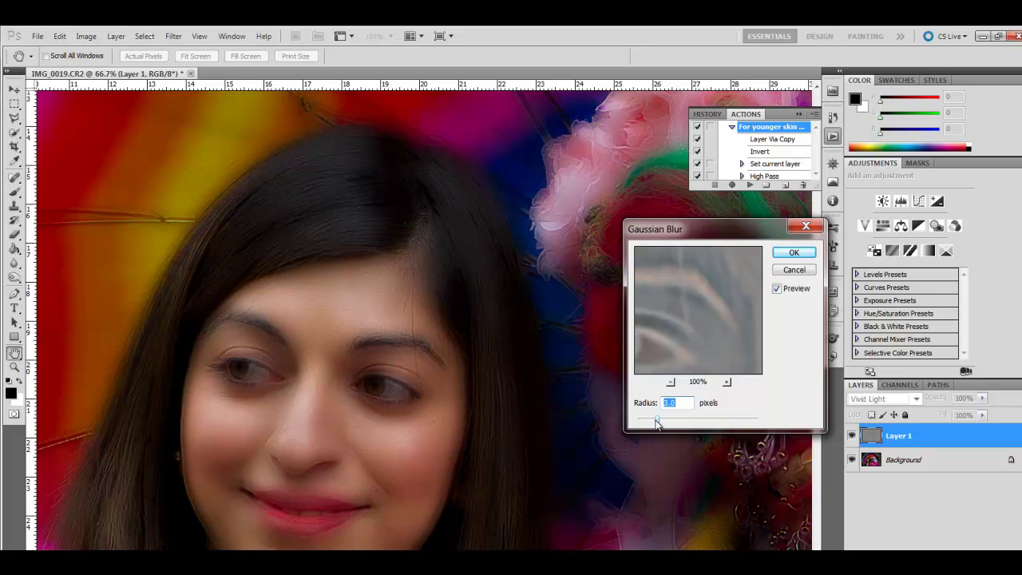
drag(656, 421, 703, 421)
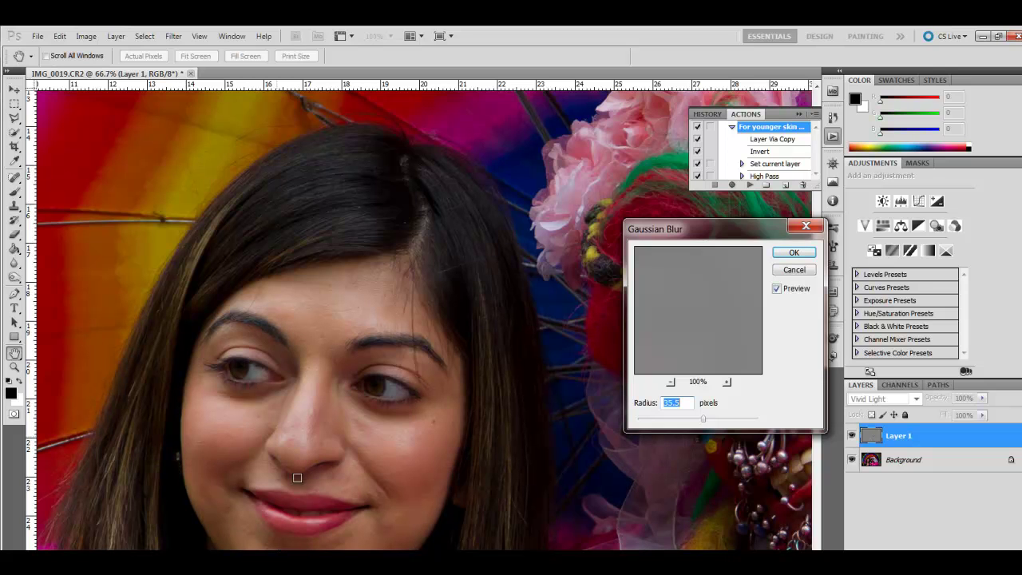
drag(705, 424, 626, 427)
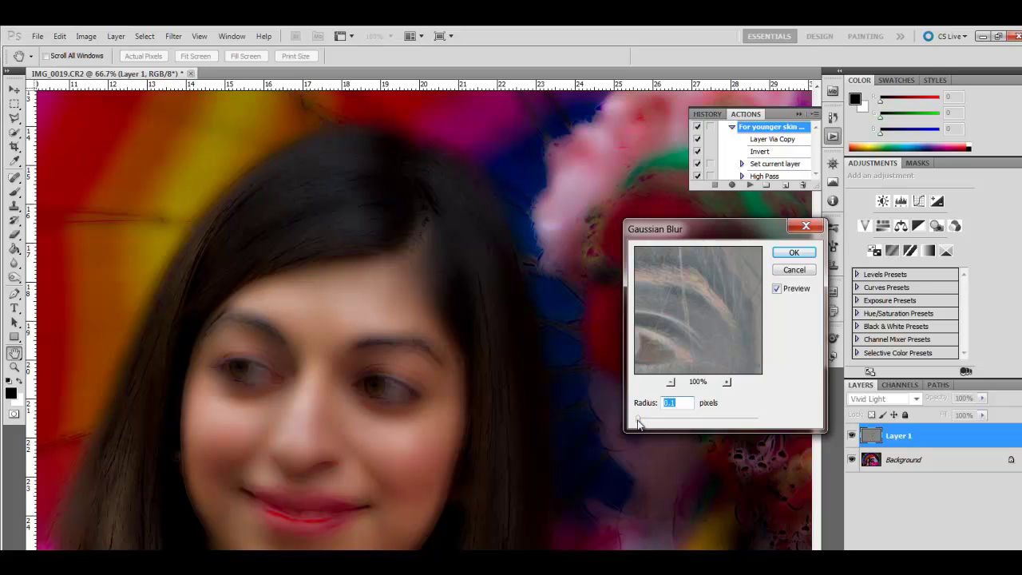
drag(637, 420, 658, 430)
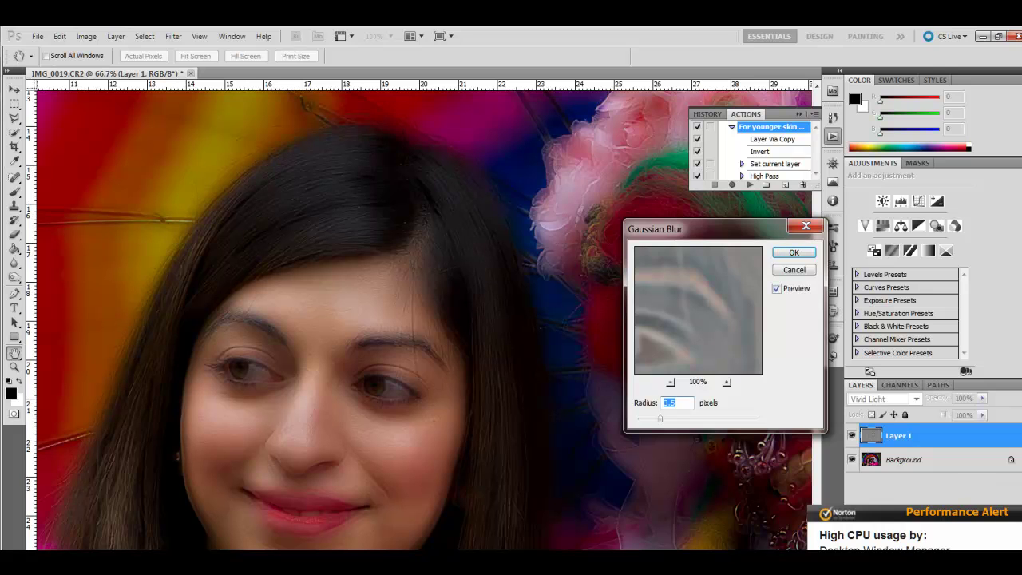
click(999, 544)
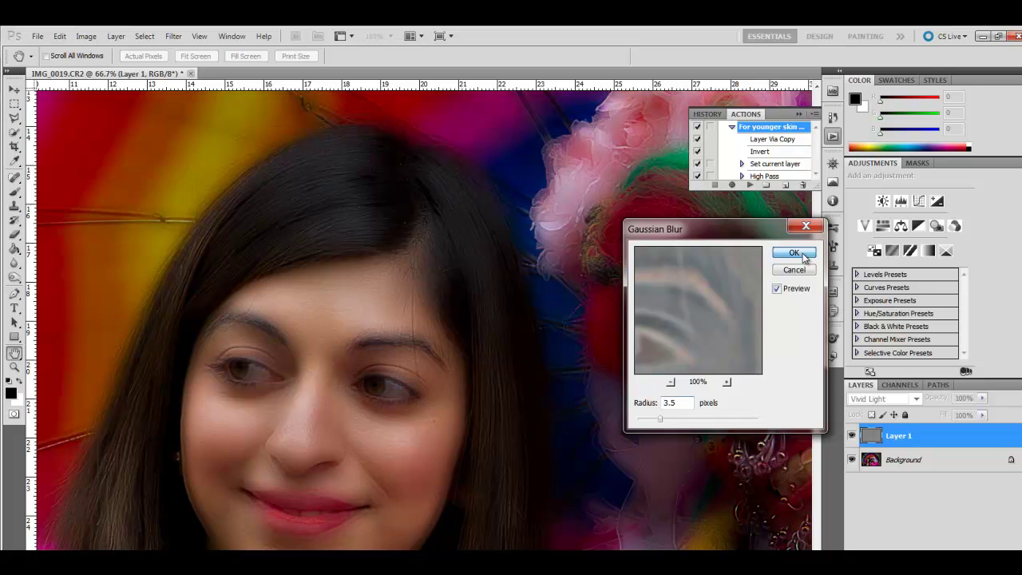
click(795, 253)
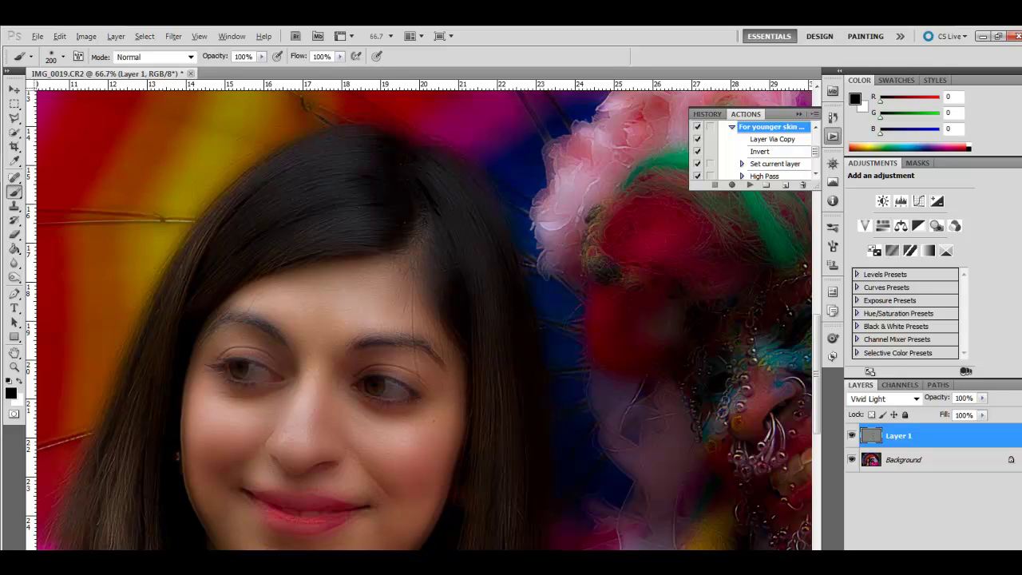
- Add a black layer mask to Layer 1 and make white the foreground colour
alt+click(918, 557)
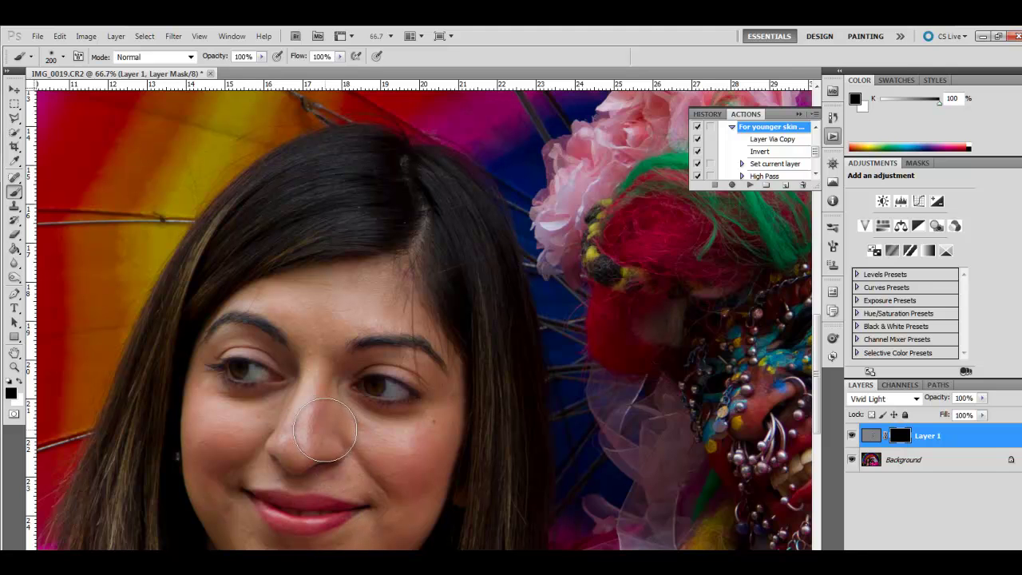
key(x)
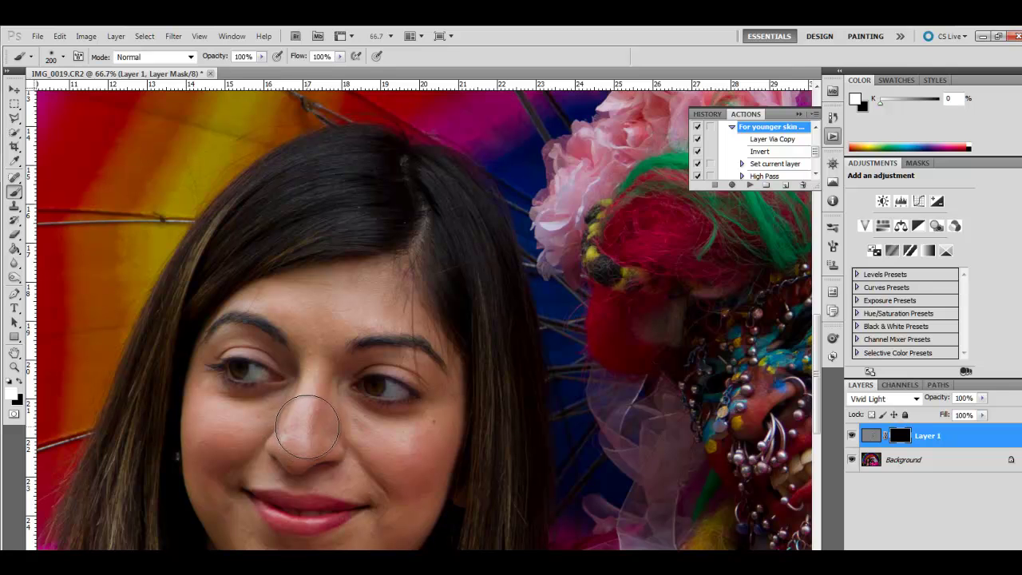
- Reduce the brush to 90 px and paint white on the Layer 1 mask over the skin beside the nose
drag(337, 355, 404, 293)
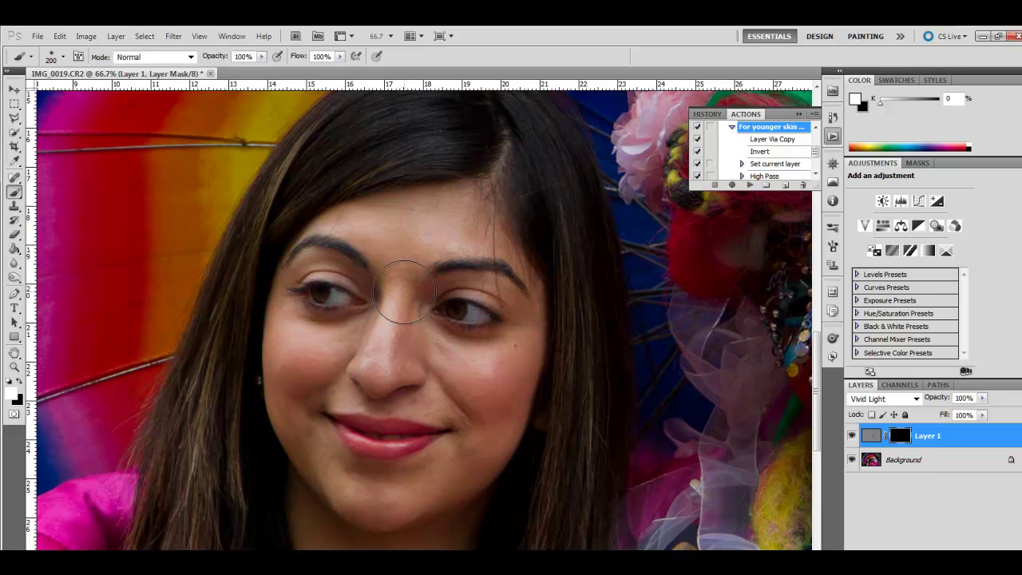
scroll(403, 290, up, 1)
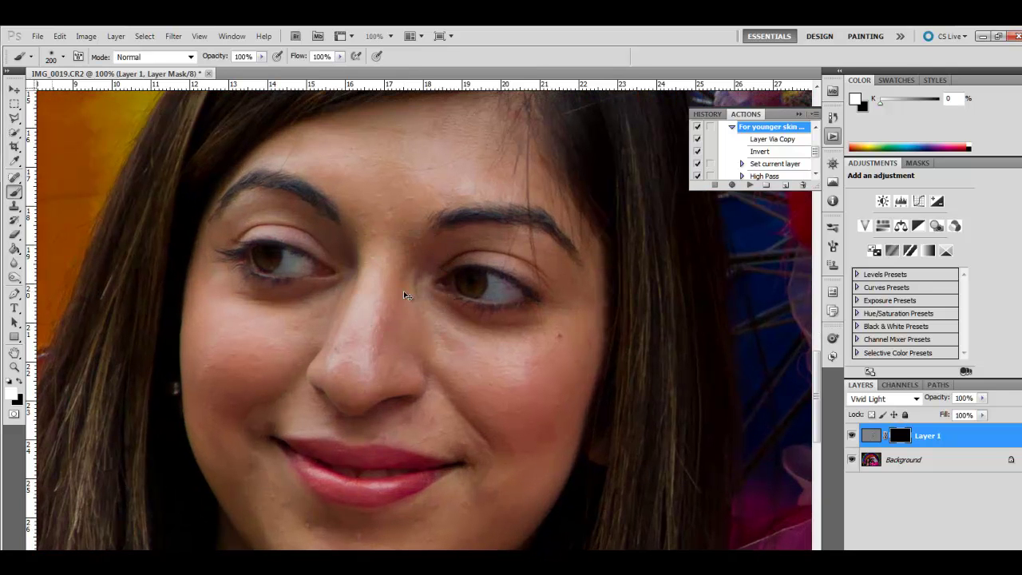
scroll(404, 291, up, 1)
key(bracketleft)
key(bracketleft)
key(bracketleft)
key(bracketleft)
key(bracketleft)
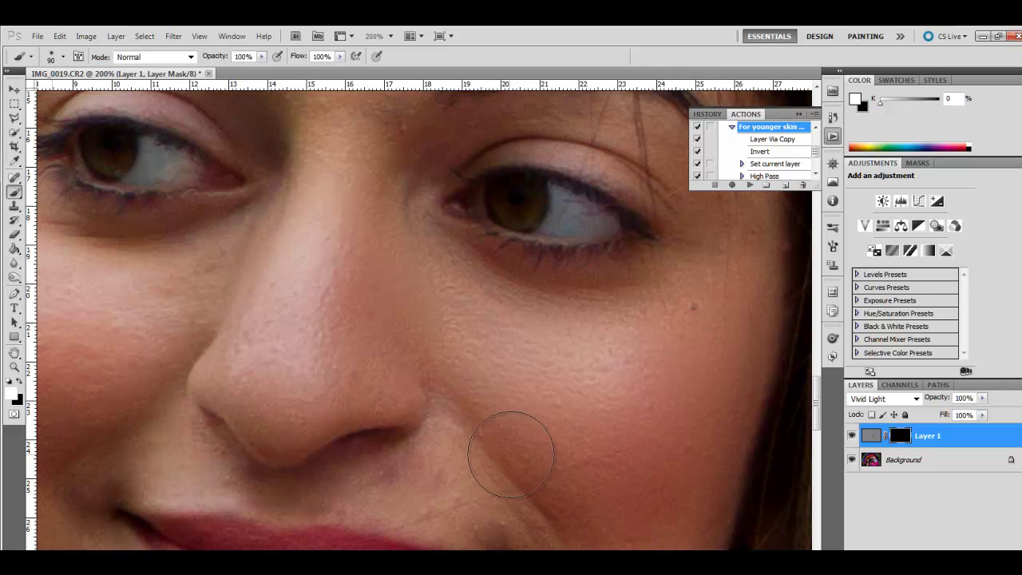
drag(399, 482, 356, 488)
- Paint the mask white above the upper lip with a 60 px brush and touch up the lip edge with black
key(bracketleft)
key(bracketleft)
key(bracketleft)
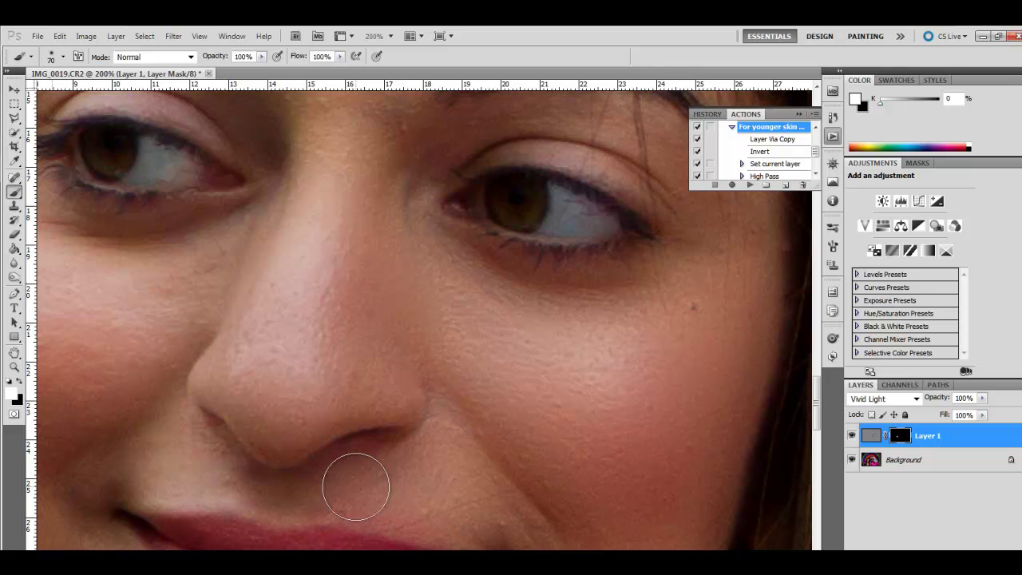
mouse_move(351, 486)
mouse_down()
mouse_move(363, 495)
mouse_move(360, 520)
mouse_move(342, 521)
mouse_move(433, 536)
mouse_move(287, 516)
mouse_move(412, 510)
mouse_up()
key(x)
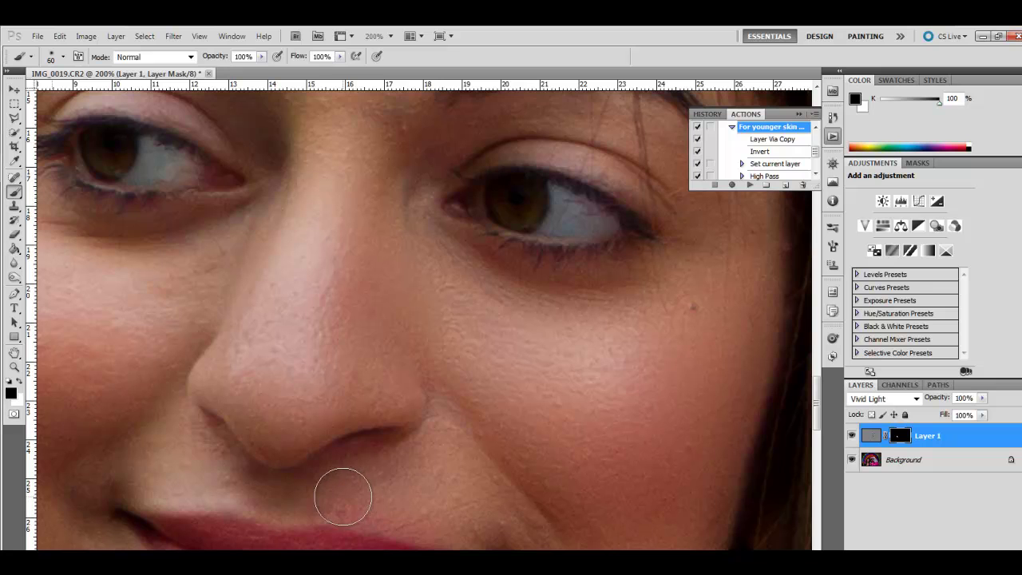
mouse_move(359, 500)
mouse_down()
mouse_move(456, 506)
mouse_move(340, 497)
mouse_move(351, 486)
mouse_move(452, 506)
mouse_move(441, 501)
mouse_up()
- Paint the mask white over the skin beside the mouth corner, and beneath the nose with a 30 px brush
key(x)
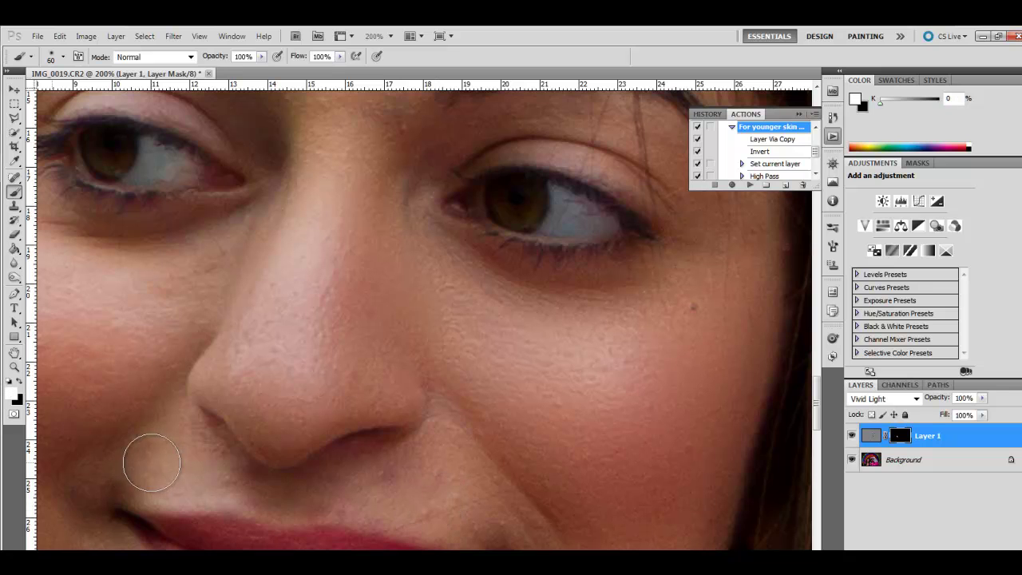
mouse_move(171, 442)
mouse_down()
mouse_move(195, 453)
mouse_move(178, 465)
mouse_move(206, 462)
mouse_up()
key(bracketleft)
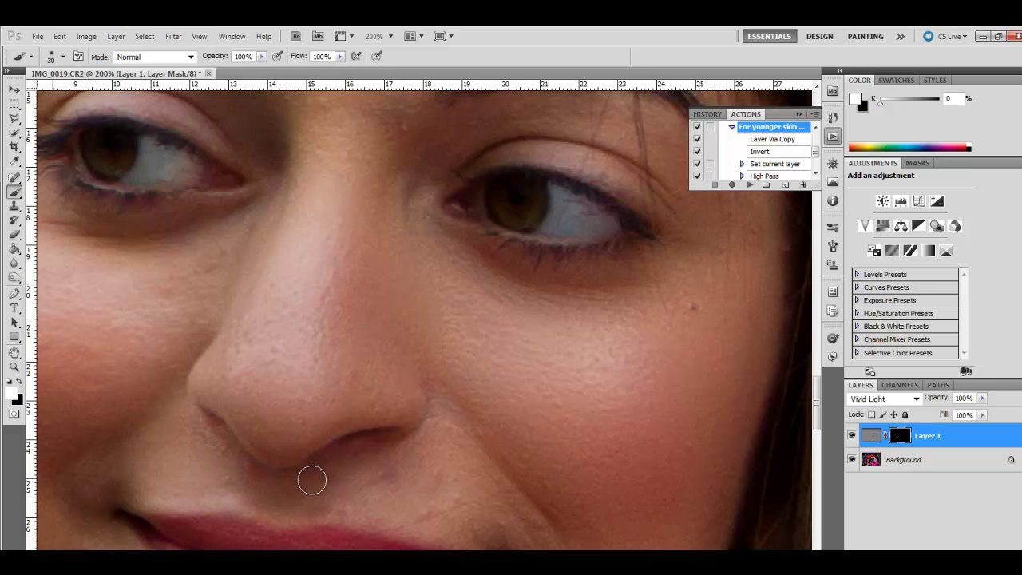
drag(332, 496, 409, 470)
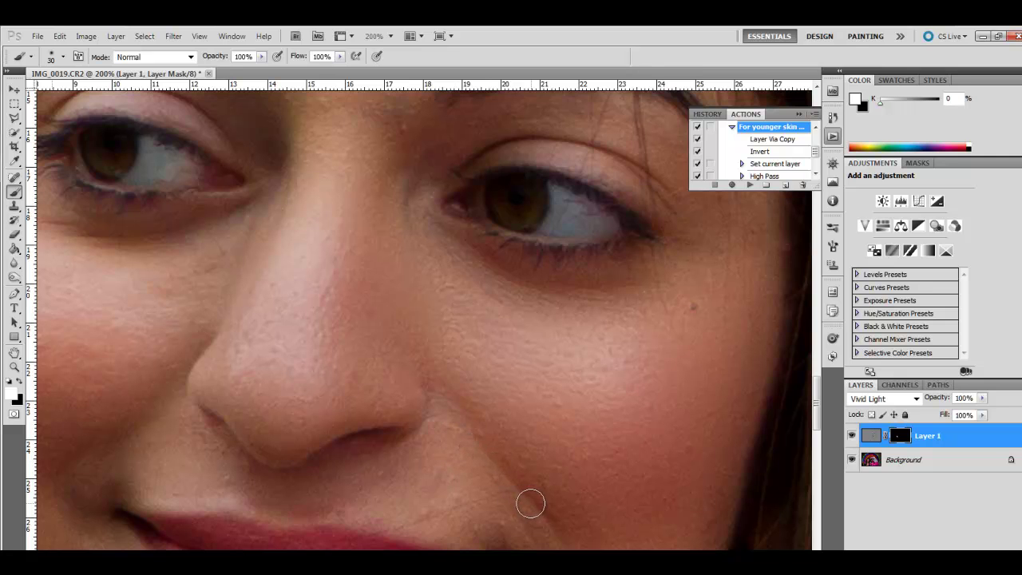
- Correct the mask with black along the outer edge of the cheek, using the red mask overlay as a guide
drag(615, 444, 493, 269)
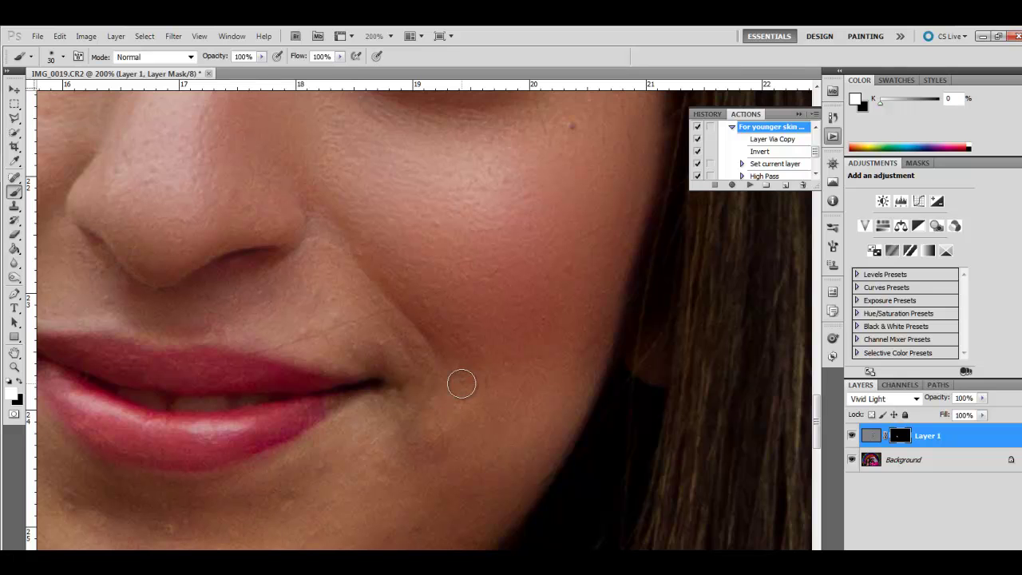
key(x)
key(backslash)
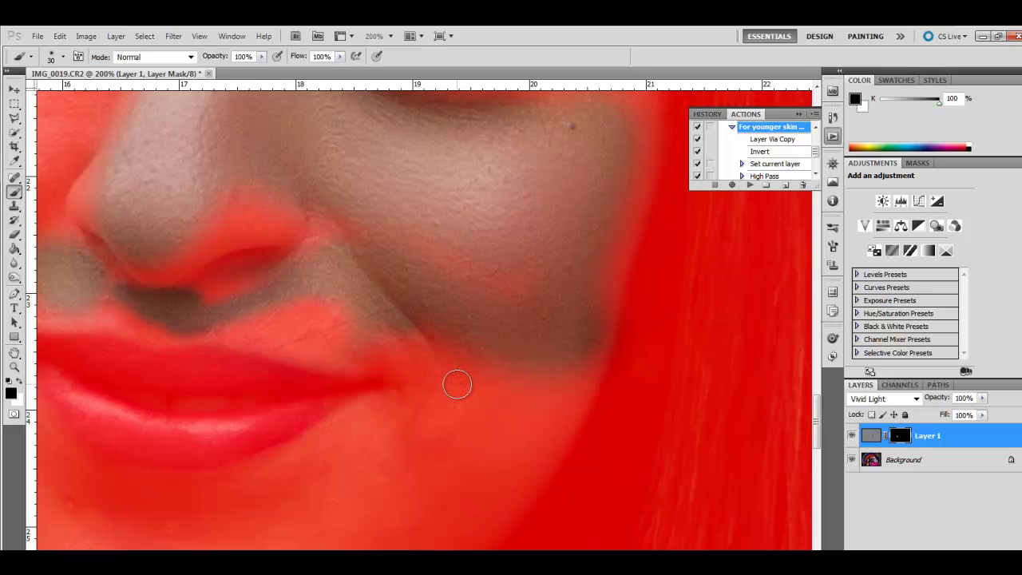
drag(607, 266, 549, 398)
key(backslash)
- Paint the mask white over the lower cheek and jaw with a 50 px brush, keeping a 25 px black brush for corrections
key(x)
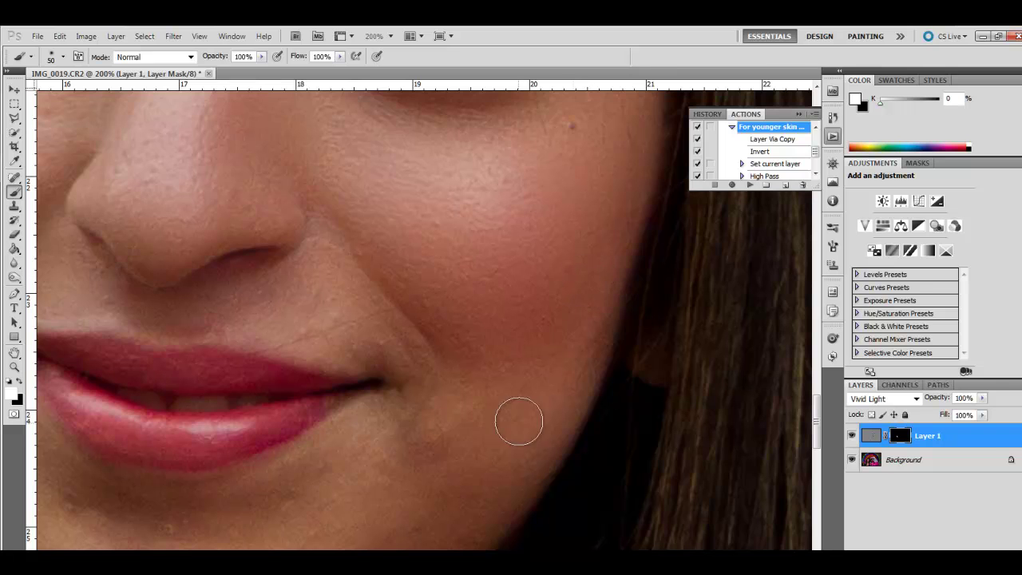
key(bracketright)
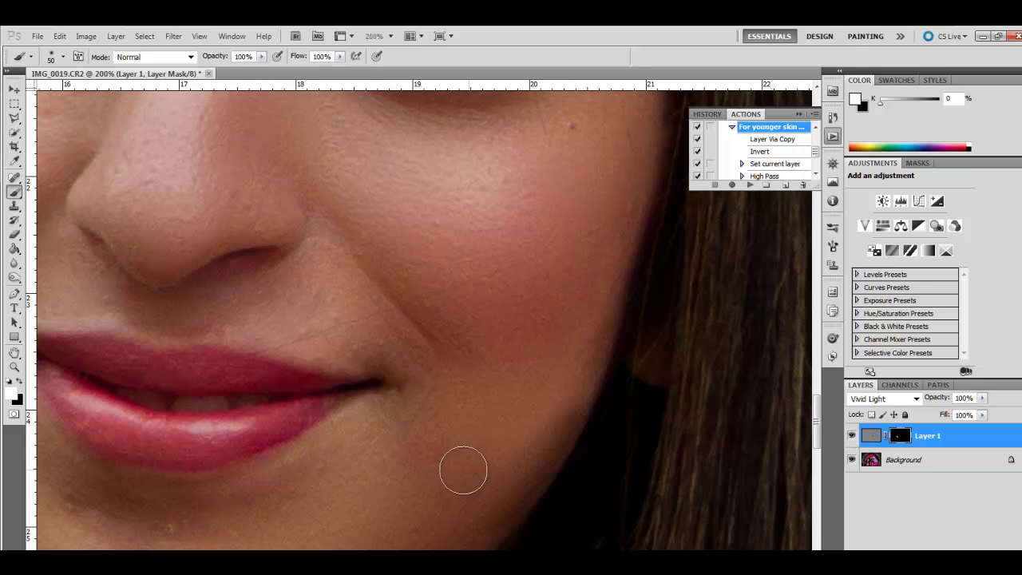
drag(447, 476, 502, 290)
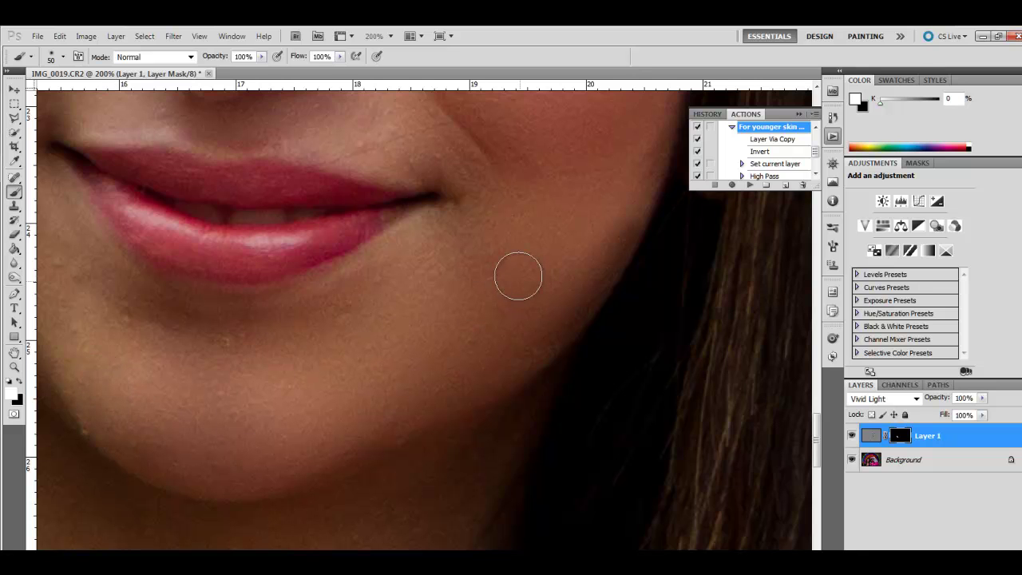
key(x)
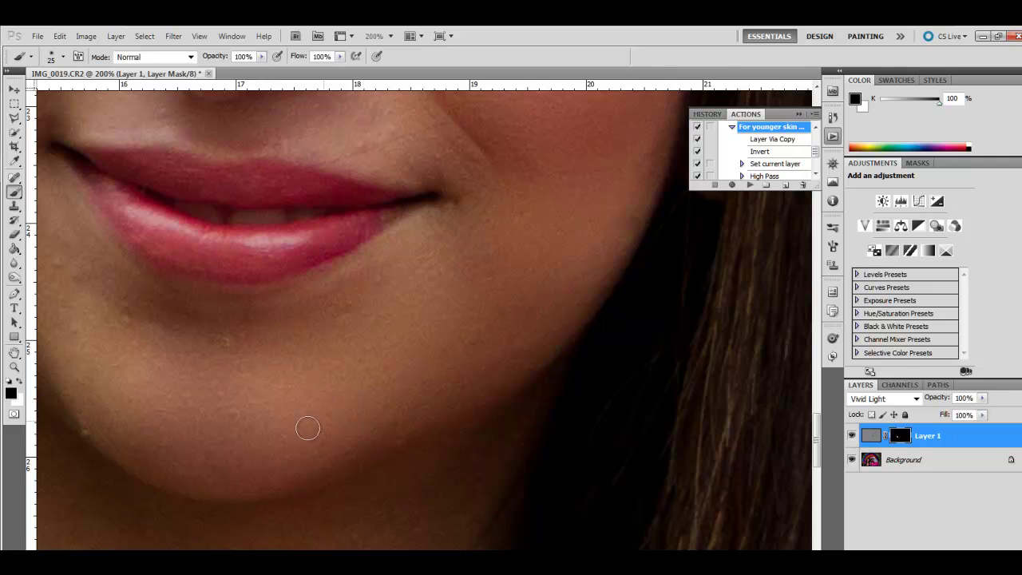
drag(222, 422, 413, 457)
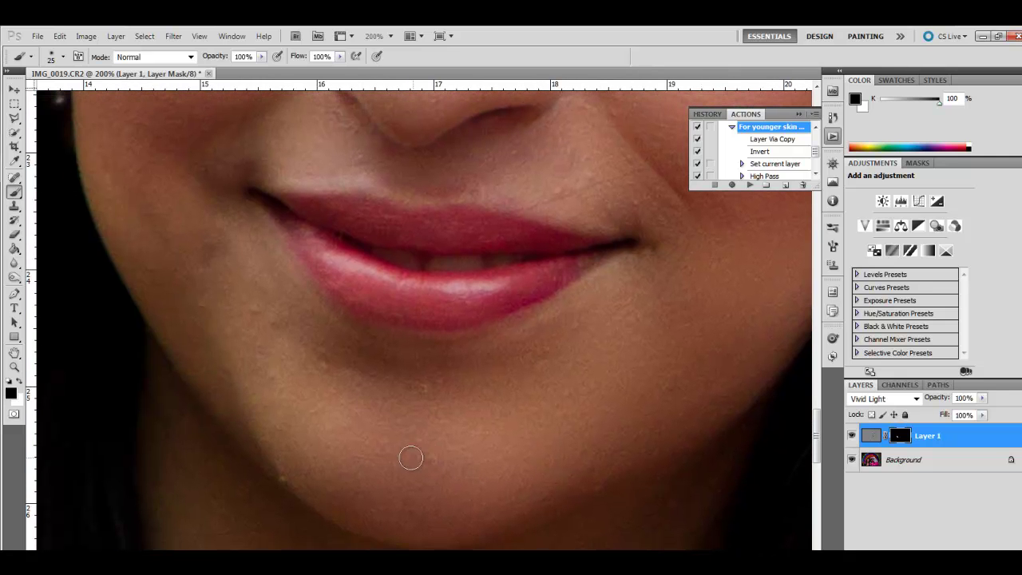
- Paint the mask white over the chin and the opposite cheek with a 45 px brush
key(x)
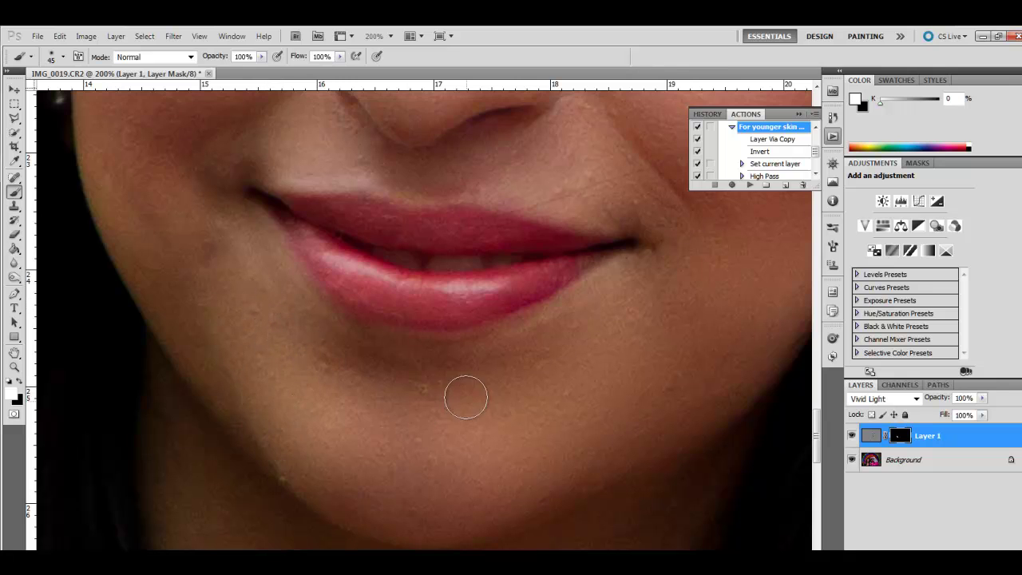
drag(200, 273, 272, 425)
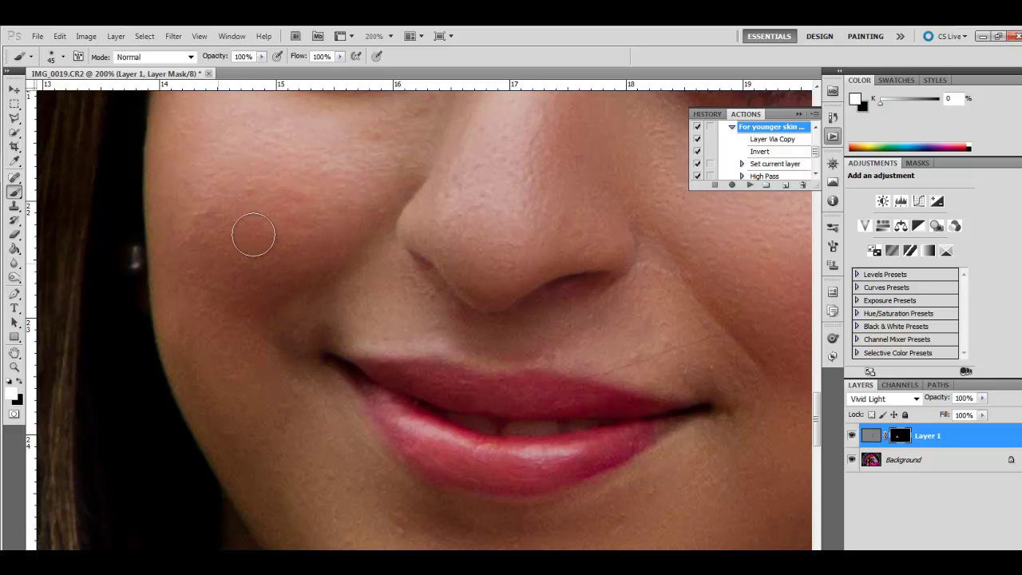
mouse_move(255, 144)
mouse_down()
mouse_move(213, 173)
mouse_move(178, 291)
mouse_move(190, 264)
mouse_move(192, 170)
mouse_move(193, 276)
mouse_move(209, 251)
mouse_up()
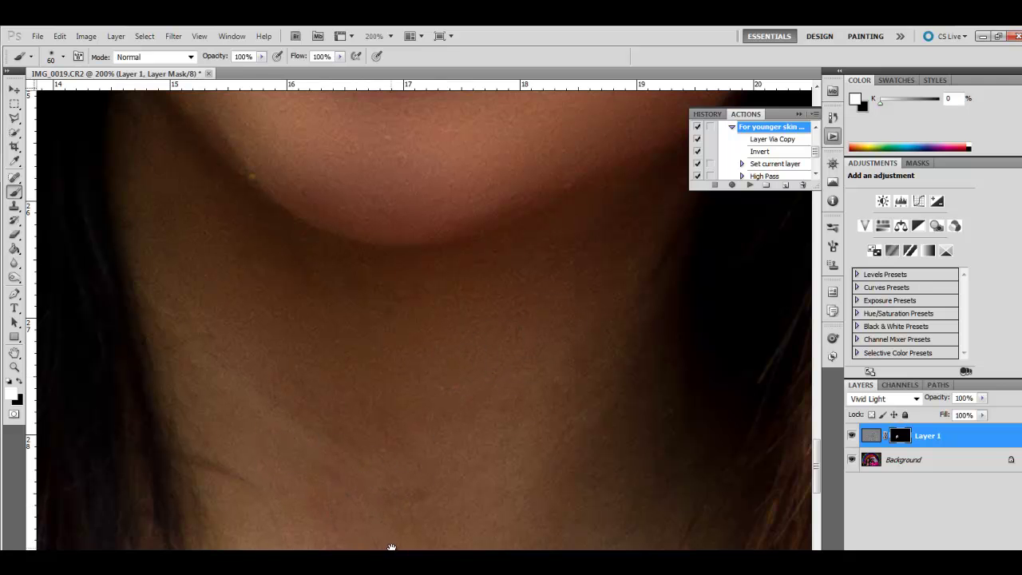
- Paint the mask white over the neck and upper chest with a 60 px brush, checking coverage with the mask overlay
drag(392, 549, 283, 285)
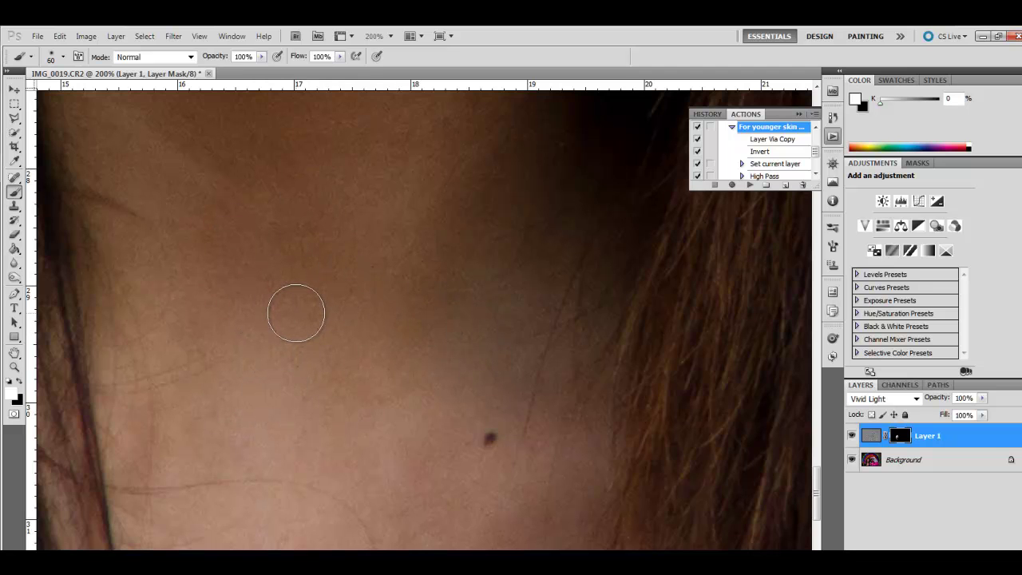
key(backslash)
key(x)
key(backslash)
key(x)
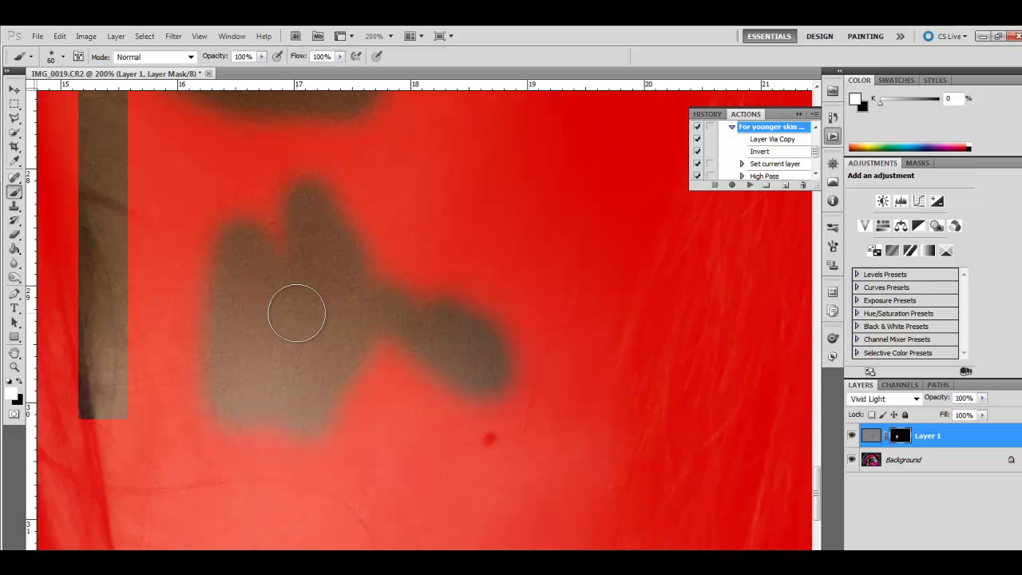
mouse_move(103, 222)
mouse_down()
mouse_move(131, 291)
mouse_move(95, 209)
mouse_move(115, 208)
mouse_move(165, 273)
mouse_move(138, 367)
mouse_move(111, 262)
mouse_move(150, 477)
mouse_move(221, 416)
mouse_move(262, 536)
mouse_move(158, 568)
mouse_move(298, 492)
mouse_move(242, 478)
mouse_move(281, 479)
mouse_move(349, 571)
mouse_move(387, 481)
mouse_move(366, 399)
mouse_move(398, 535)
mouse_move(398, 505)
mouse_move(269, 370)
mouse_up()
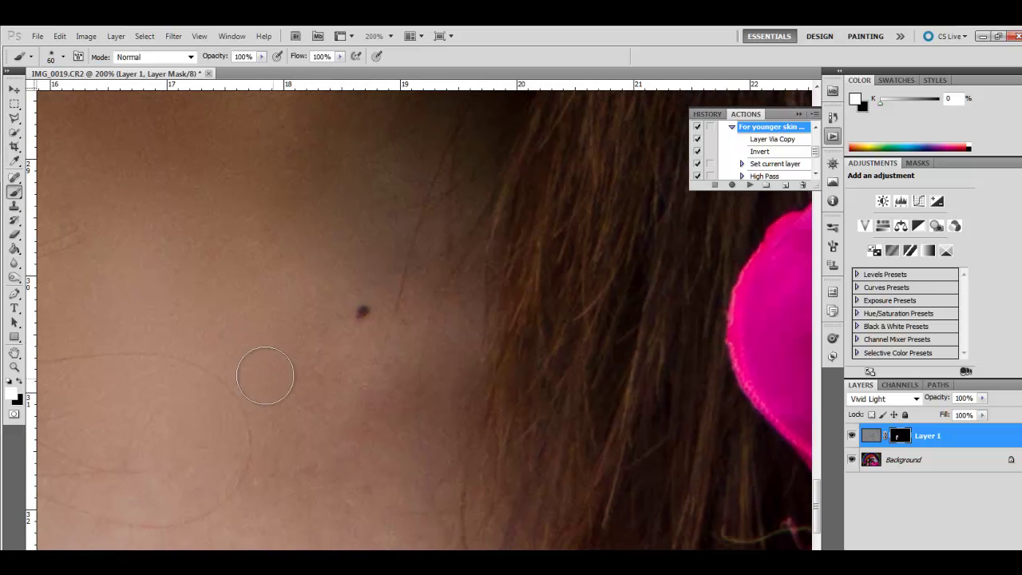
mouse_move(334, 461)
mouse_down()
mouse_move(248, 363)
mouse_move(349, 394)
mouse_move(355, 374)
mouse_move(411, 394)
mouse_up()
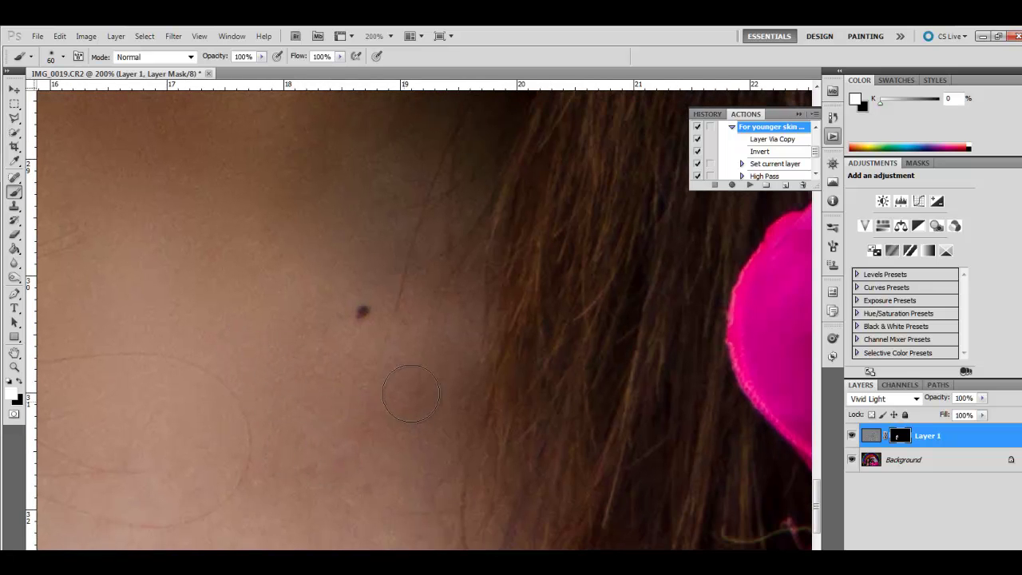
drag(341, 494, 387, 513)
- Display the mask overlay and fill the unpainted gaps on the upper chest with white
key(x)
key(backslash)
key(backslash)
key(backslash)
mouse_move(305, 473)
mouse_down()
mouse_move(281, 515)
mouse_move(324, 479)
mouse_up()
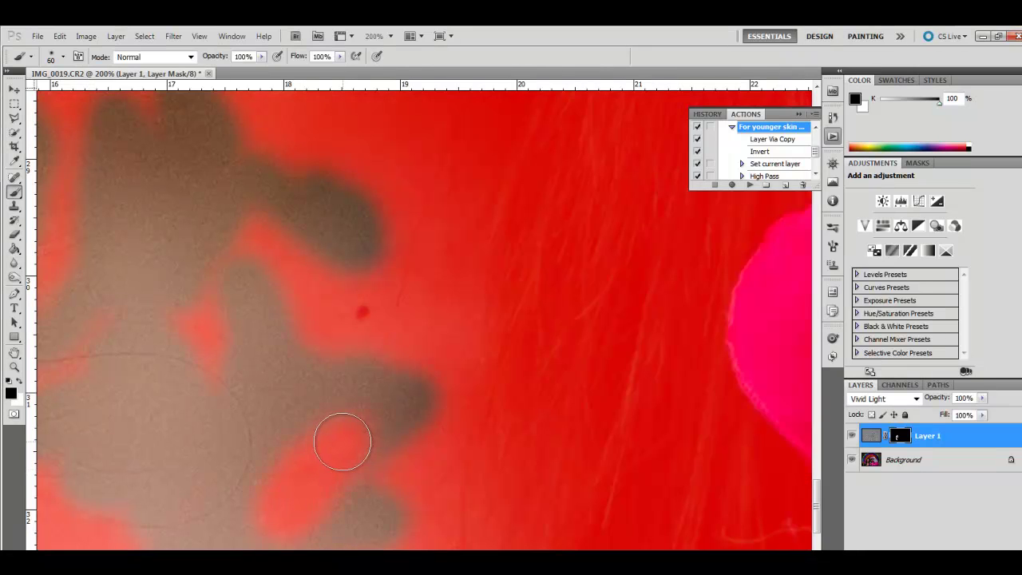
mouse_move(341, 442)
mouse_down()
mouse_move(343, 424)
mouse_move(273, 486)
mouse_move(320, 406)
mouse_move(352, 415)
mouse_move(325, 493)
mouse_move(345, 460)
mouse_move(225, 518)
mouse_move(262, 519)
mouse_up()
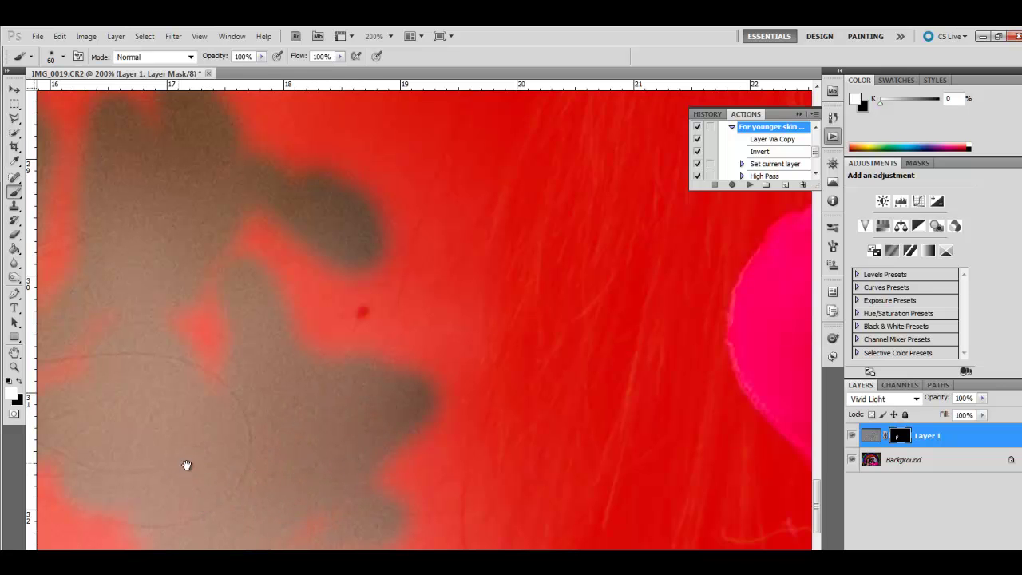
- Extend the white mask painting across the lower chest, down to the hand and out to the hair edge
drag(186, 464, 285, 226)
mouse_move(168, 256)
mouse_down()
mouse_move(189, 275)
mouse_move(190, 302)
mouse_move(162, 277)
mouse_move(138, 216)
mouse_move(166, 341)
mouse_move(183, 351)
mouse_move(174, 368)
mouse_move(296, 327)
mouse_move(265, 328)
mouse_move(247, 281)
mouse_up()
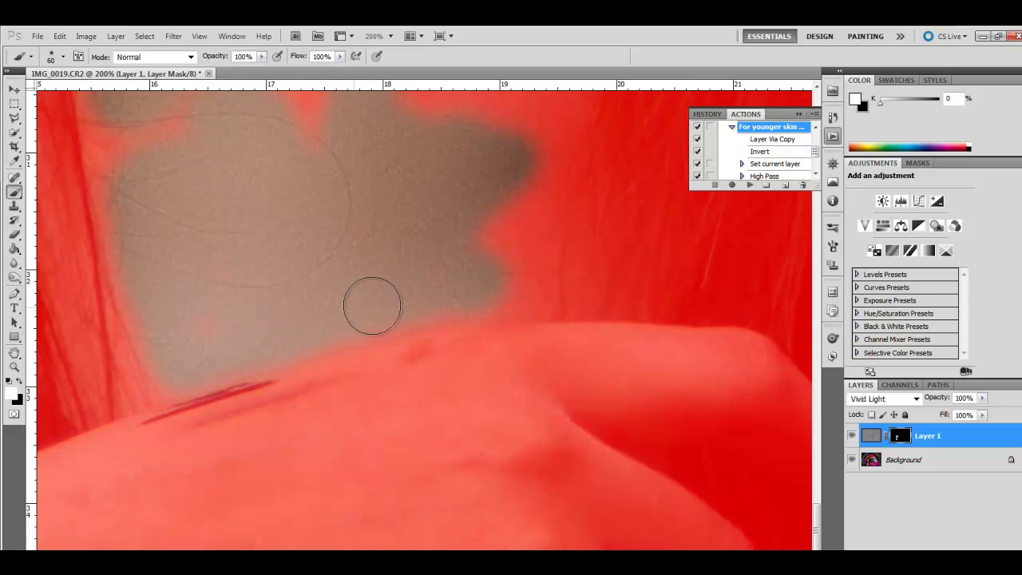
mouse_move(400, 230)
mouse_down()
mouse_move(266, 281)
mouse_move(293, 262)
mouse_up()
drag(317, 297, 310, 232)
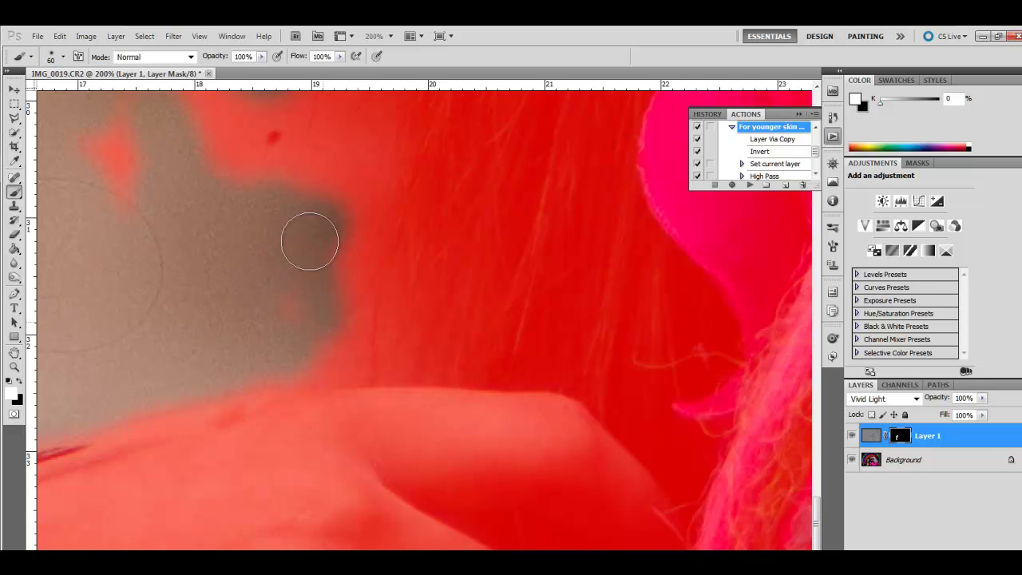
- Paint the mask white over the knuckle area and along the index finger of the hand
mouse_move(161, 465)
mouse_down()
mouse_move(247, 432)
mouse_move(196, 451)
mouse_up()
mouse_move(68, 515)
mouse_down()
mouse_move(217, 476)
mouse_move(232, 485)
mouse_move(52, 564)
mouse_move(182, 530)
mouse_move(214, 559)
mouse_up()
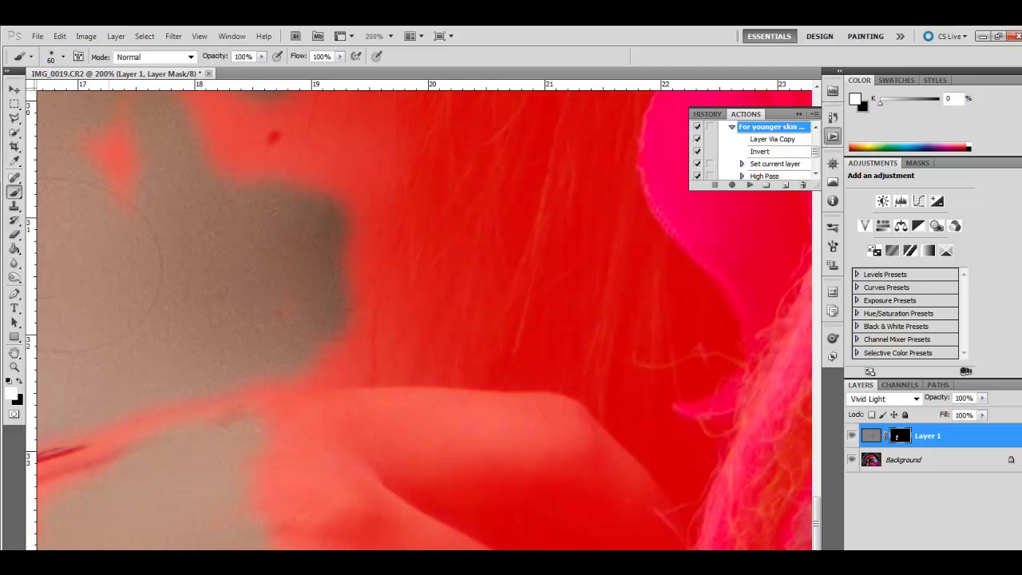
mouse_move(328, 550)
mouse_down()
mouse_move(300, 479)
mouse_move(269, 464)
mouse_move(354, 446)
mouse_move(279, 511)
mouse_move(495, 477)
mouse_move(532, 422)
mouse_move(253, 452)
mouse_move(383, 420)
mouse_move(244, 461)
mouse_up()
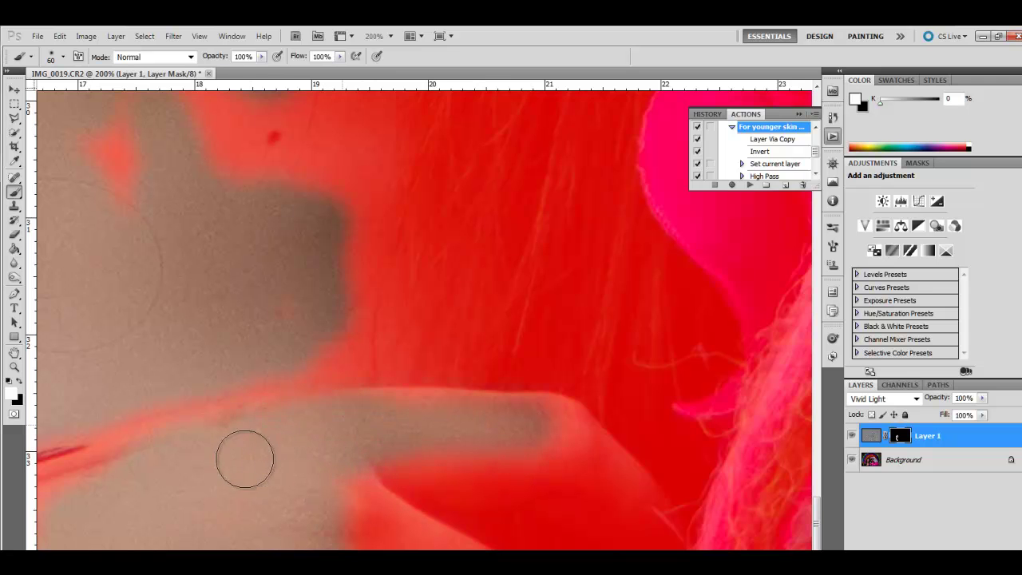
- Paint the mask white over the rest of the back of the hand, towards the wrist
drag(269, 499, 529, 389)
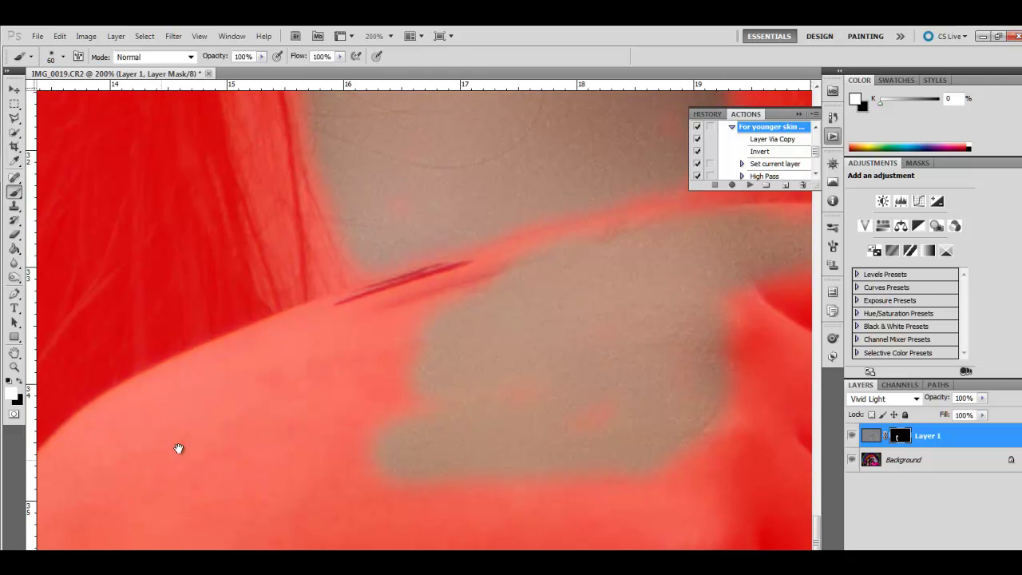
drag(107, 436, 422, 322)
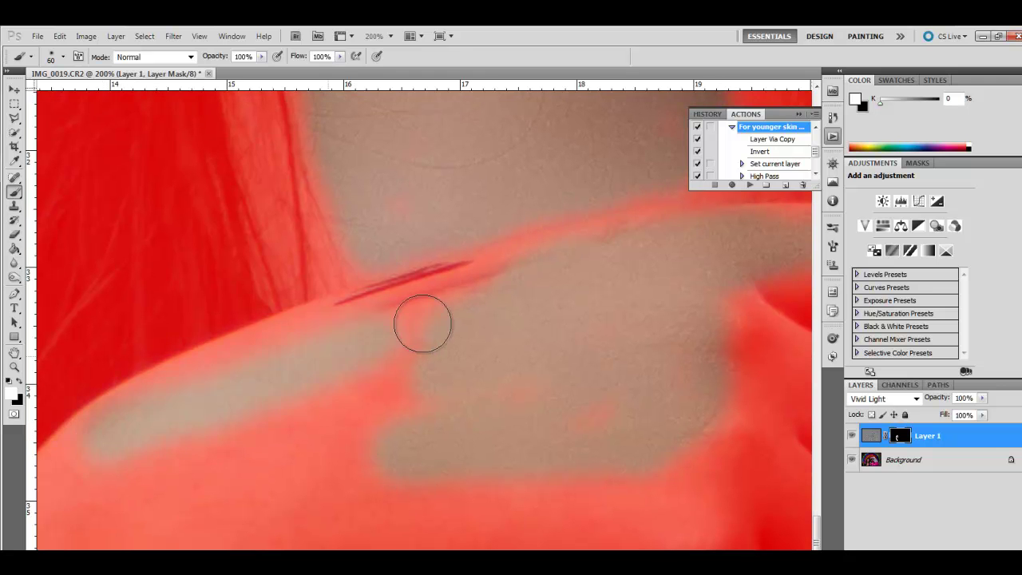
mouse_move(176, 428)
mouse_down()
mouse_move(98, 497)
mouse_move(401, 404)
mouse_move(130, 516)
mouse_move(639, 486)
mouse_move(678, 522)
mouse_move(456, 529)
mouse_move(388, 569)
mouse_up()
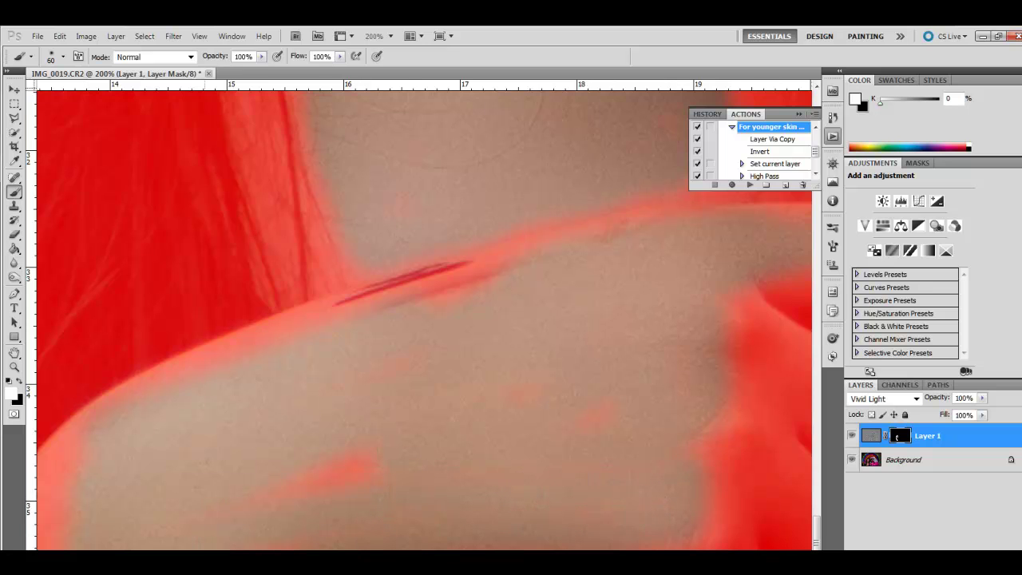
drag(48, 549, 87, 472)
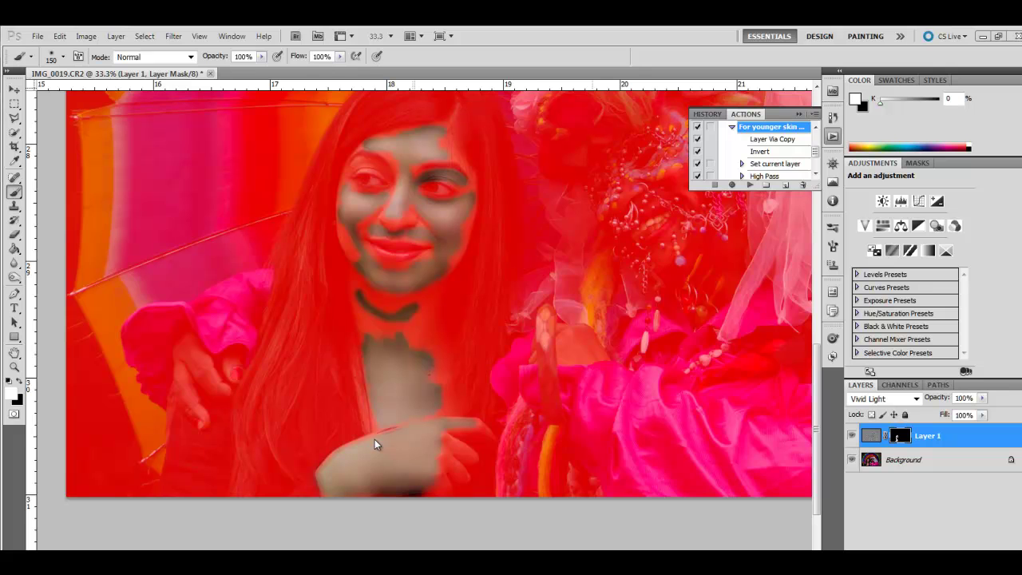
- Hide the mask overlay and examine the smoothed skin, first in the wider portrait and up close on the neck at 300%
click(395, 398)
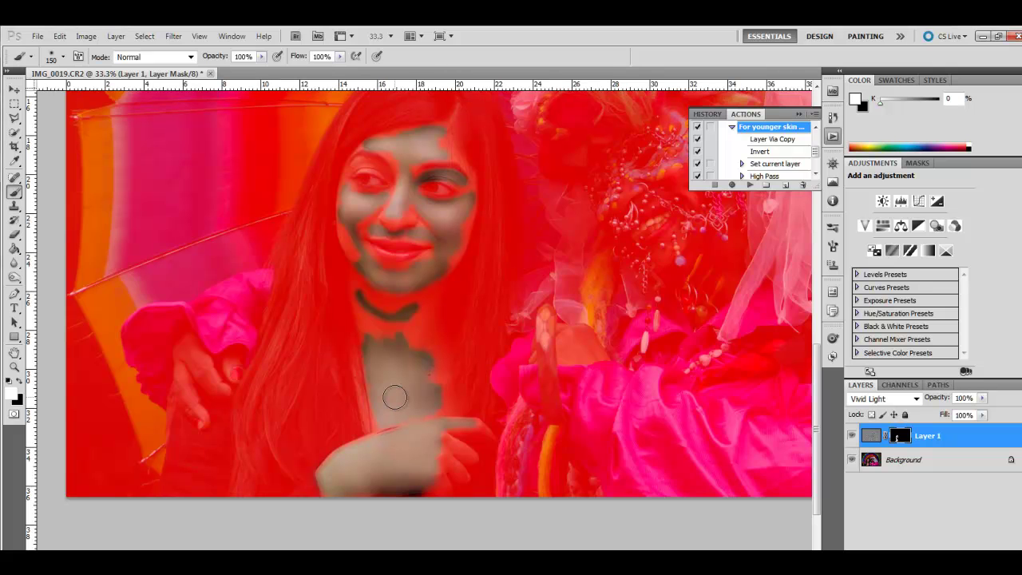
key(backslash)
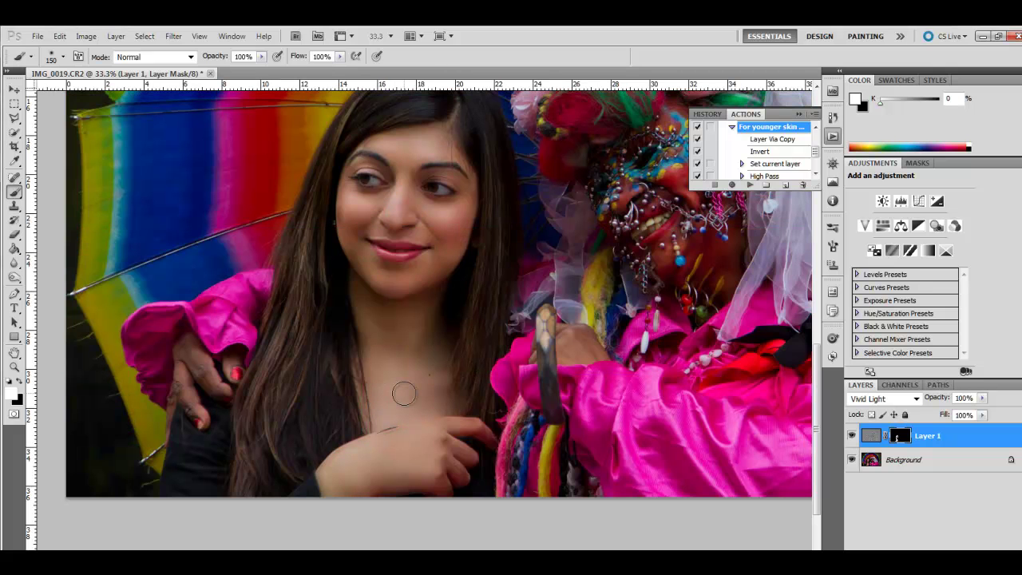
key(ctrl+plus)
key(ctrl+plus)
key(ctrl+plus)
key(ctrl+plus)
key(ctrl+plus)
key(ctrl+plus)
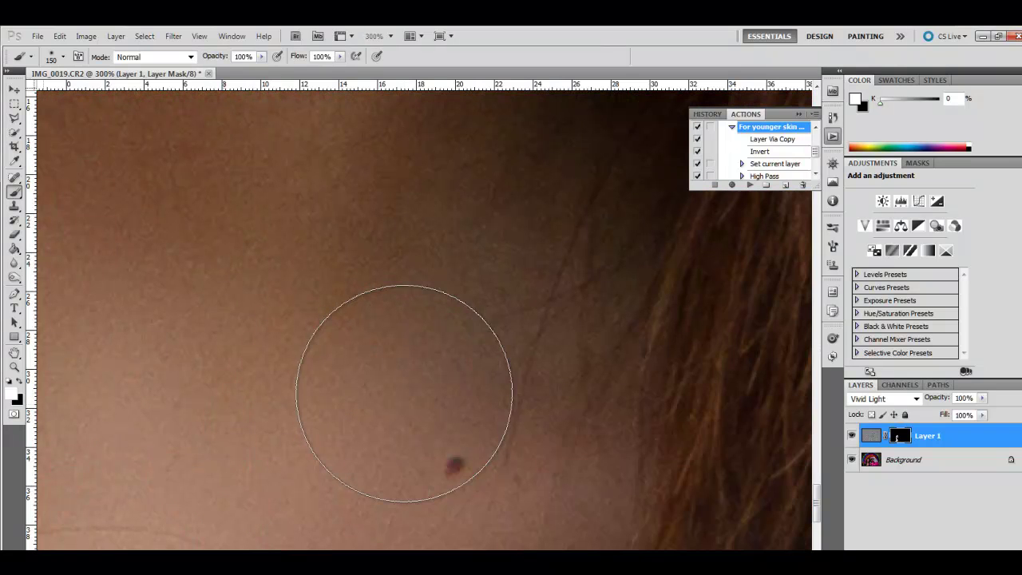
- Reduce the brush size to 20 and paint the mask white over the dark mole on the chest
key(space)
drag(325, 460, 251, 244)
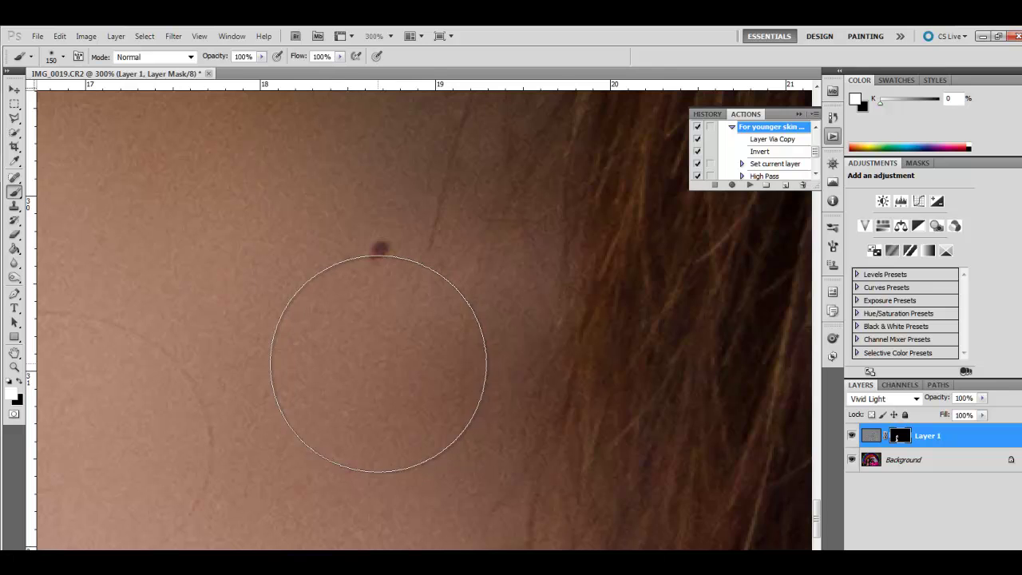
key(bracketleft)
key(bracketleft)
key(bracketleft)
key(bracketleft)
key(bracketleft)
key(bracketleft)
key(bracketleft)
key(bracketleft)
key(bracketleft)
key(bracketleft)
key(bracketleft)
key(bracketleft)
key(bracketleft)
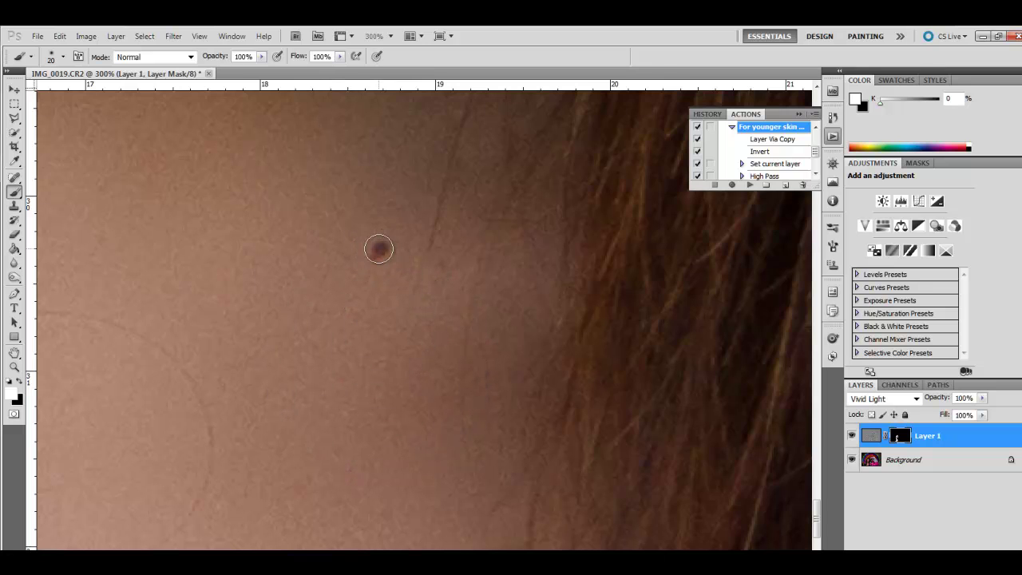
click(379, 249)
- Paint the mask black over the mole on the chest to restore its original detail
key(bracketright)
key(bracketleft)
key(x)
click(377, 252)
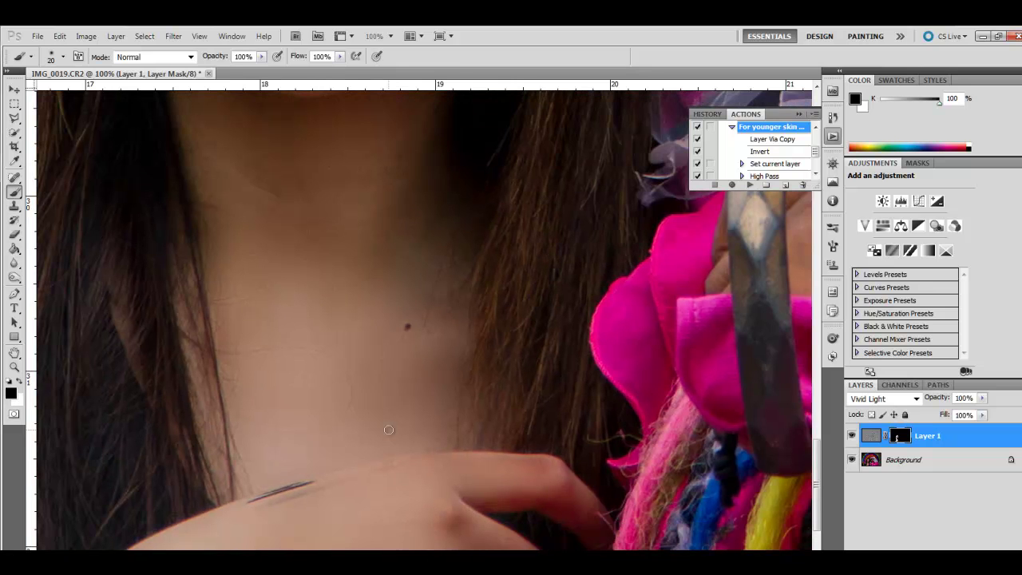
- With the brush size set to 50, paint the mask white and then black over the dark streak along the hand's upper edge
key(ctrl+minus)
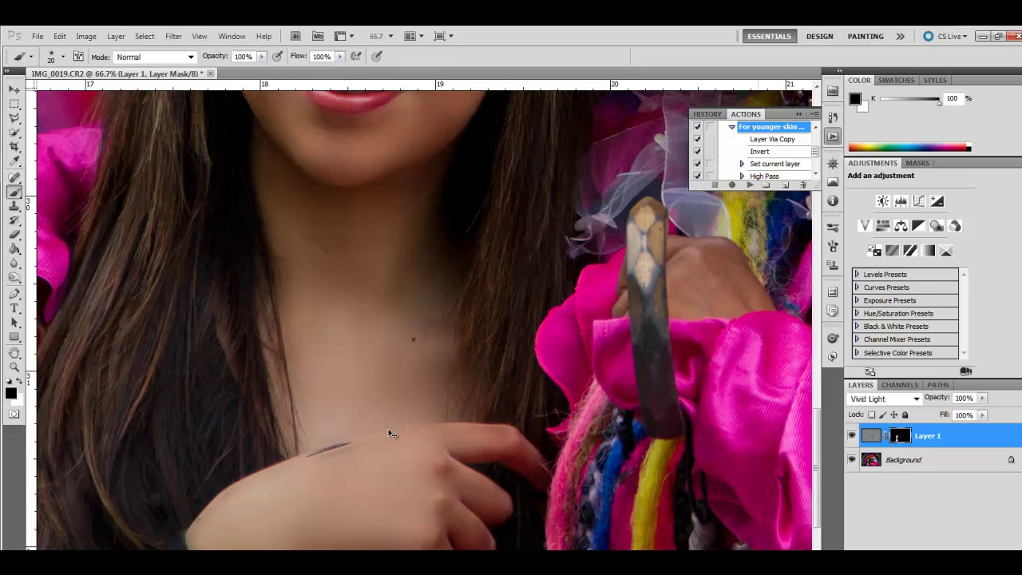
key(x)
key(x)
key(bracketright)
key(bracketright)
key(bracketright)
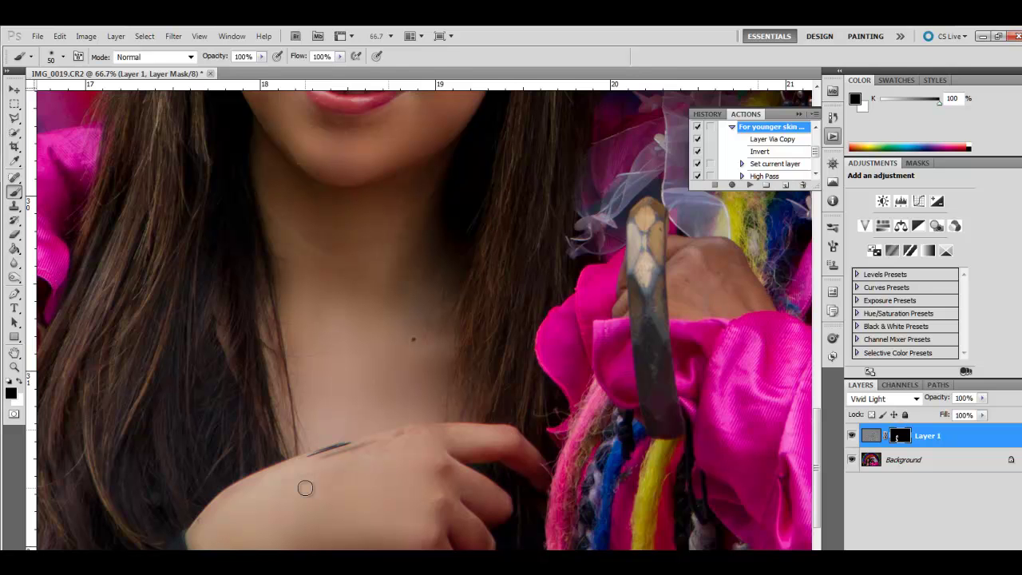
key(ctrl+plus)
key(ctrl+plus)
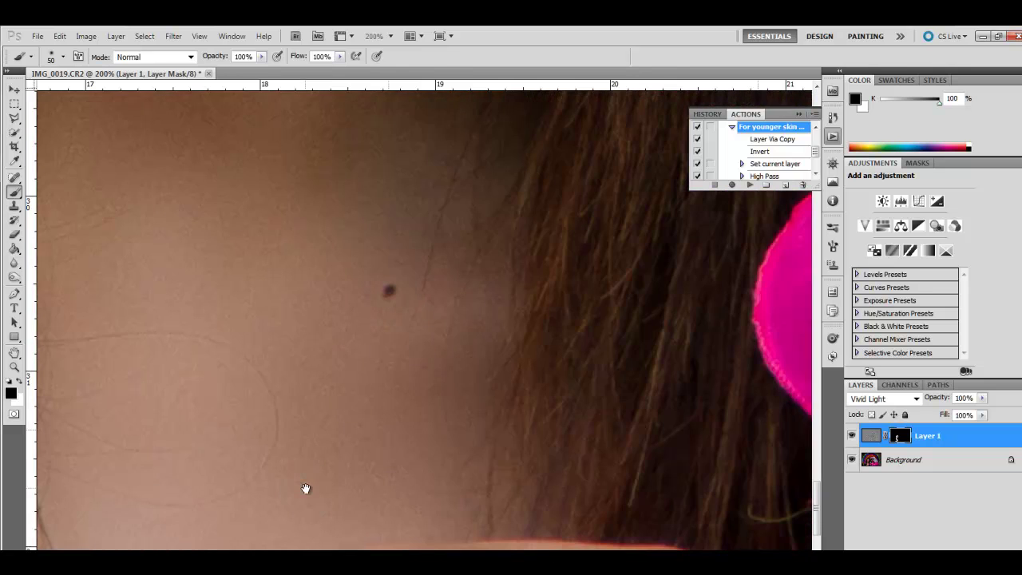
drag(237, 497, 449, 266)
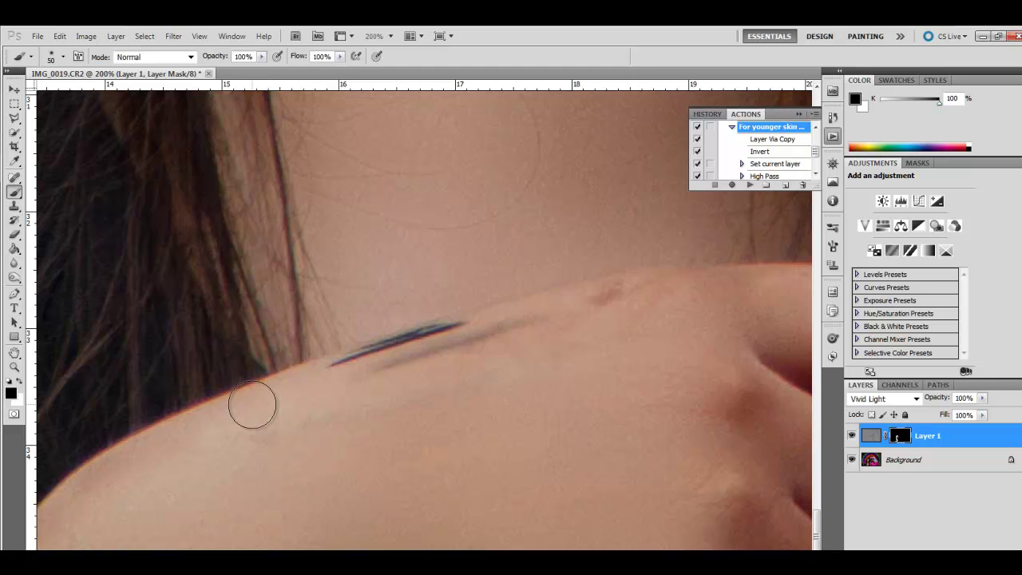
key(x)
drag(342, 349, 468, 335)
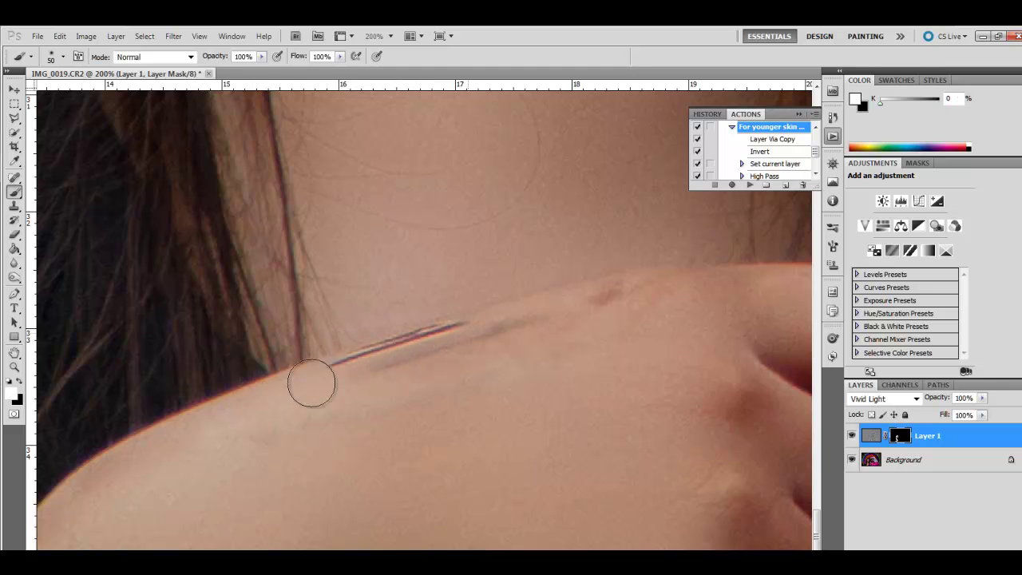
key(x)
drag(332, 361, 467, 328)
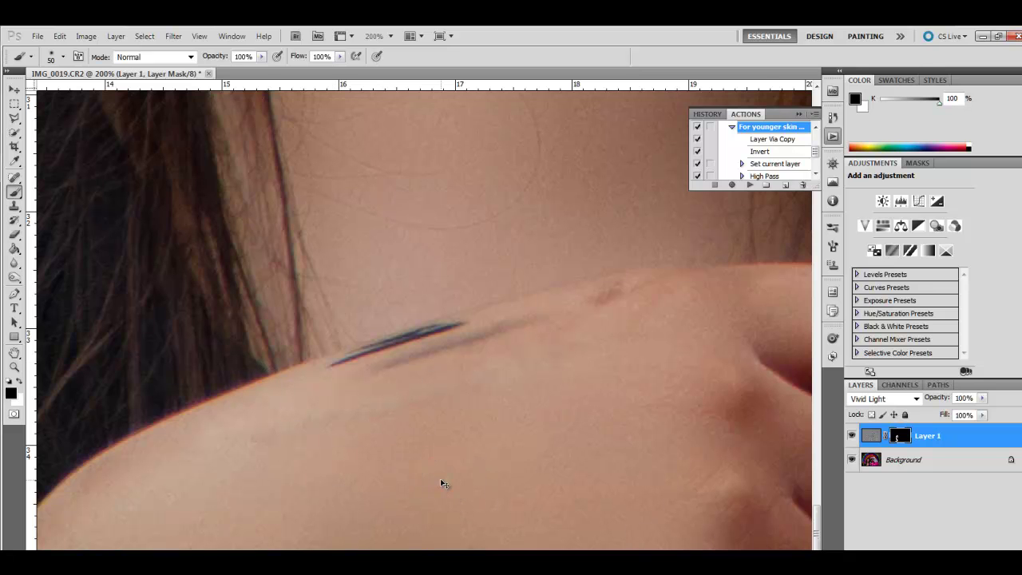
- Lower the opacity of Layer 1 to 82%
key(ctrl+minus)
key(ctrl+minus)
key(ctrl+minus)
key(ctrl+minus)
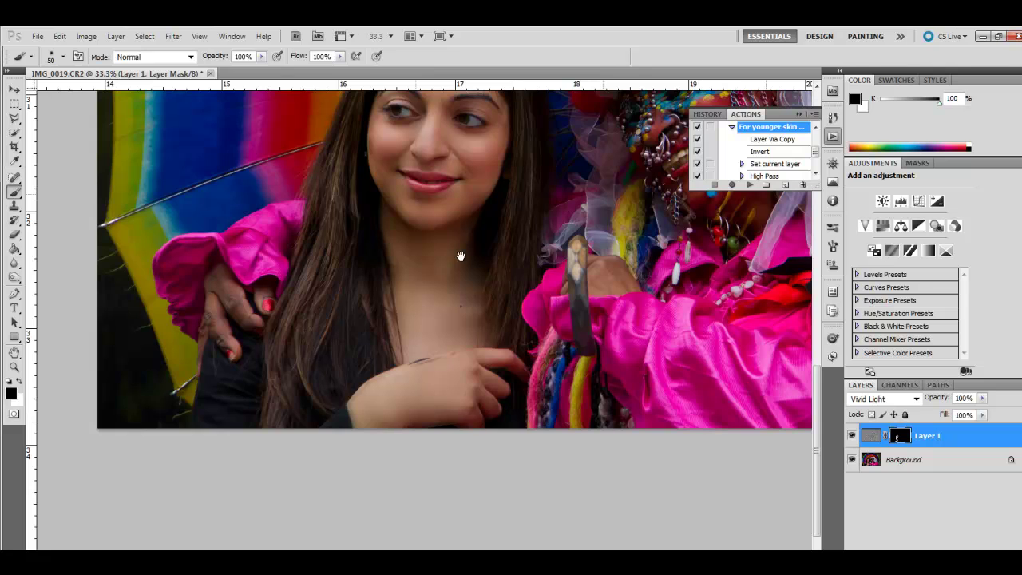
drag(450, 269, 391, 415)
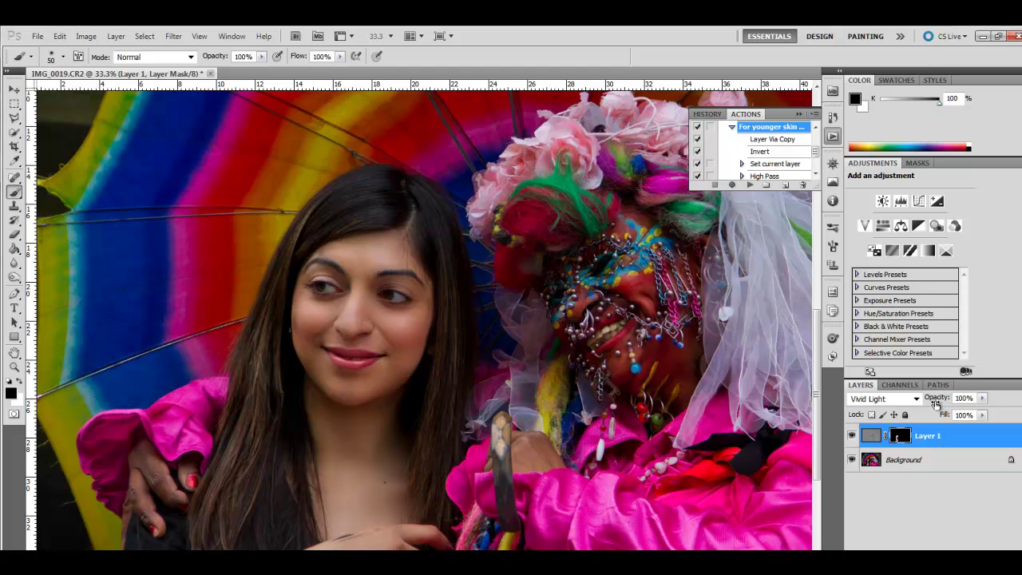
click(982, 397)
drag(981, 412, 973, 414)
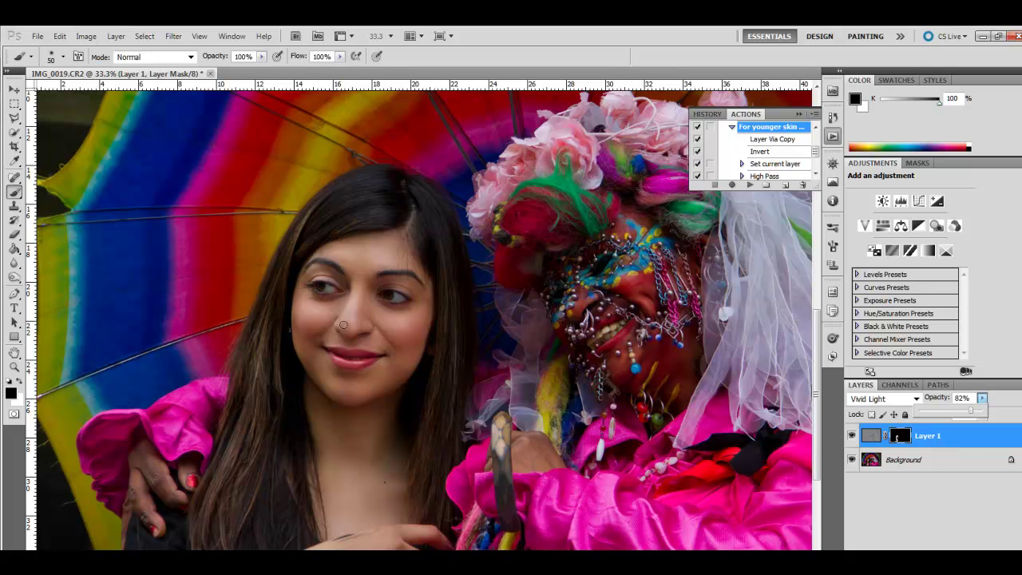
- Compare the whole photo before and after smoothing by hiding and showing Layer 1 twice
key(ctrl+minus)
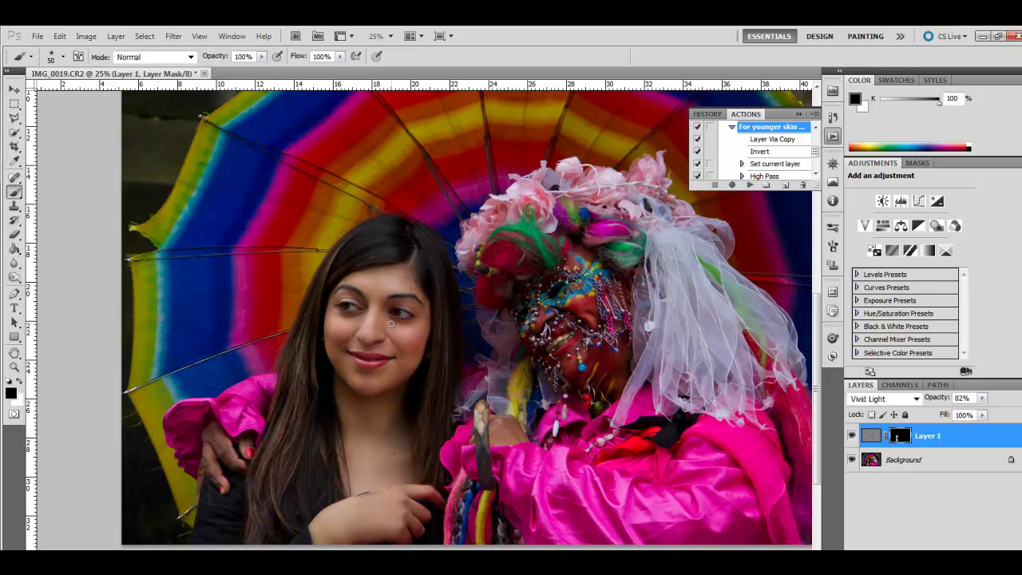
mouse_move(472, 278)
mouse_down()
mouse_move(381, 301)
mouse_move(391, 299)
mouse_up()
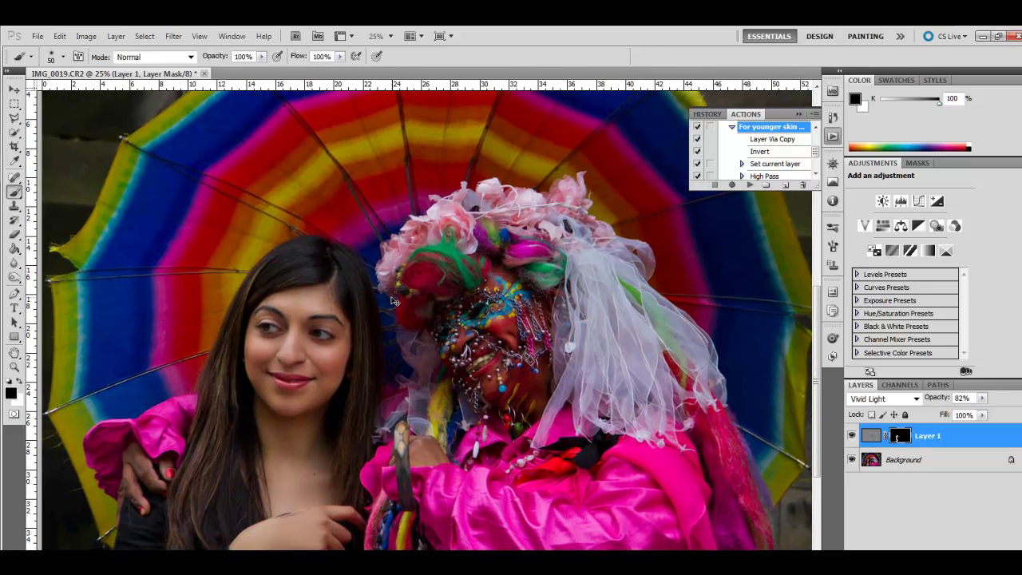
key(ctrl+minus)
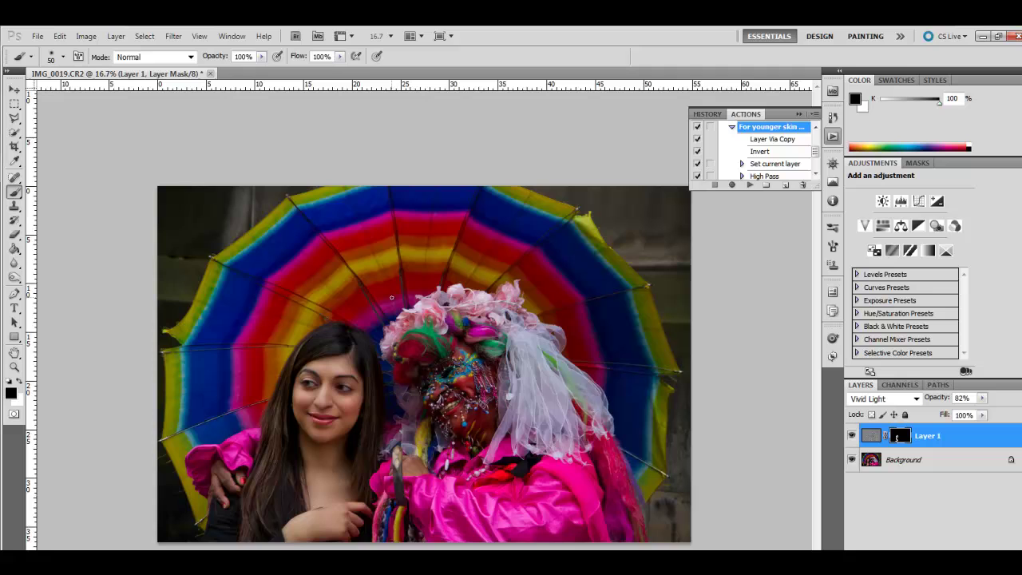
click(852, 436)
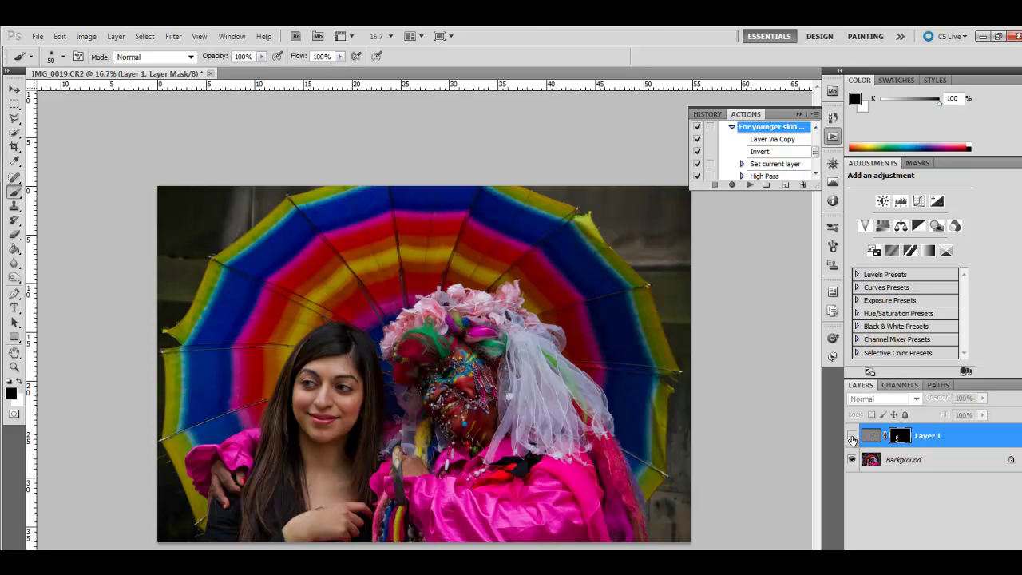
click(852, 436)
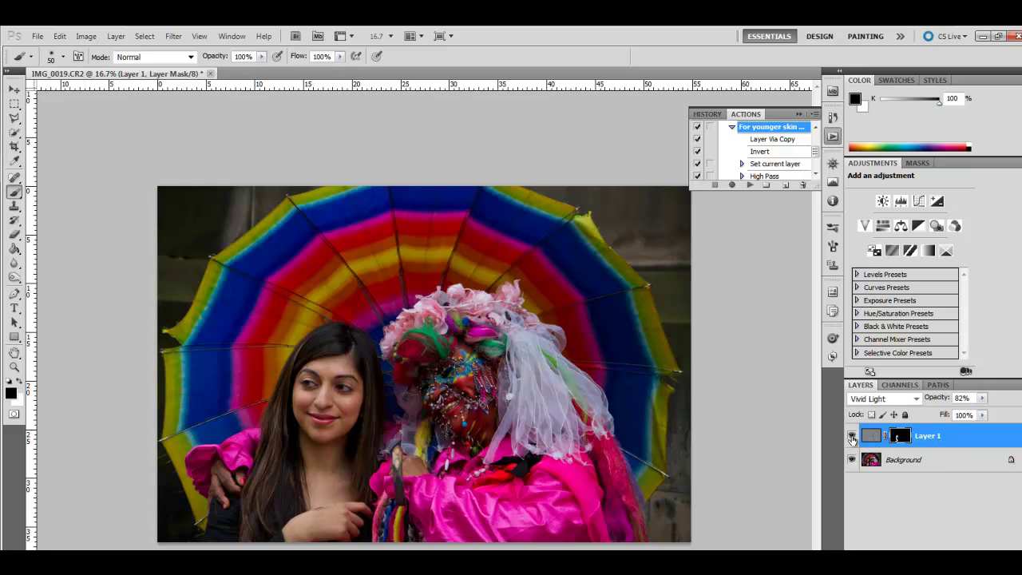
click(852, 436)
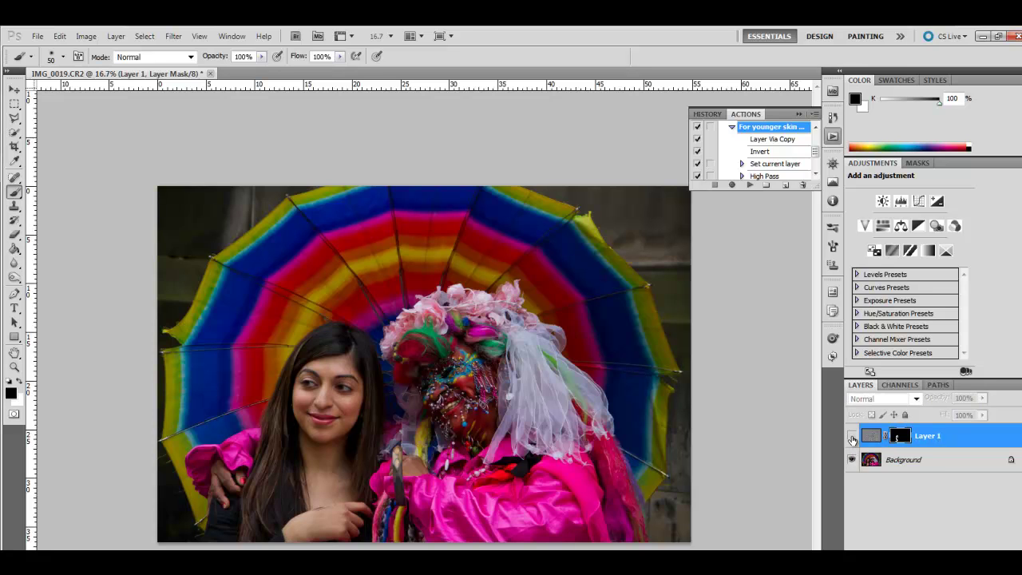
click(852, 436)
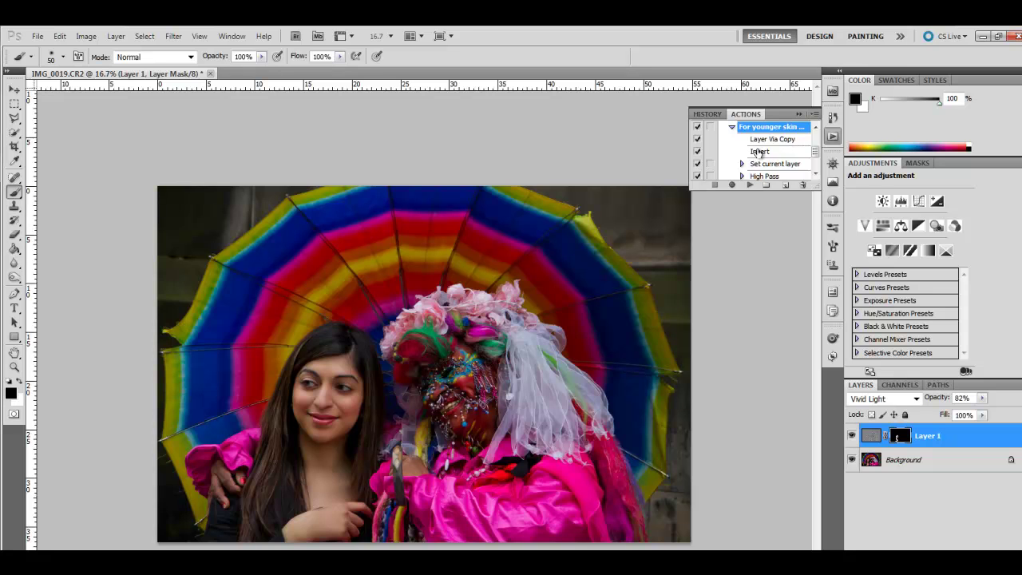
- Review the Set current layer, High Pass, Gaussian Blur and Make steps of the recorded younger skin action
click(797, 165)
click(816, 174)
click(816, 175)
click(815, 174)
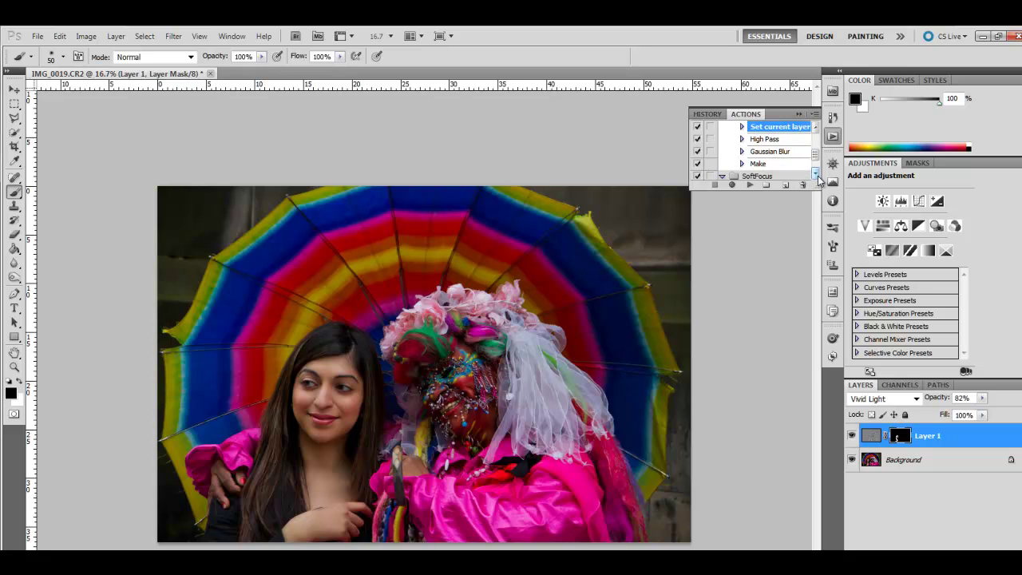
click(770, 140)
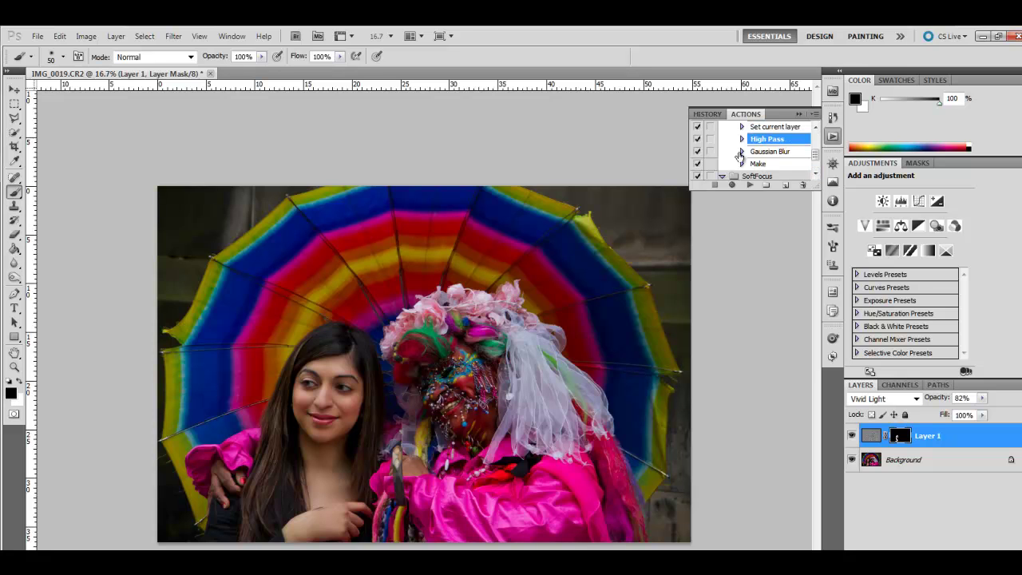
click(817, 174)
click(817, 175)
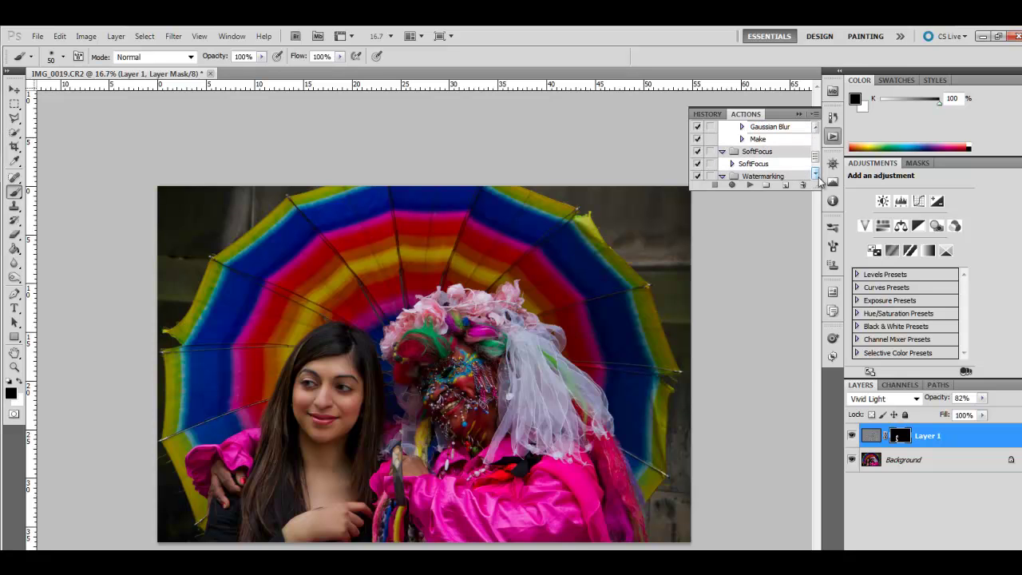
click(761, 139)
scroll(815, 160, up, 10)
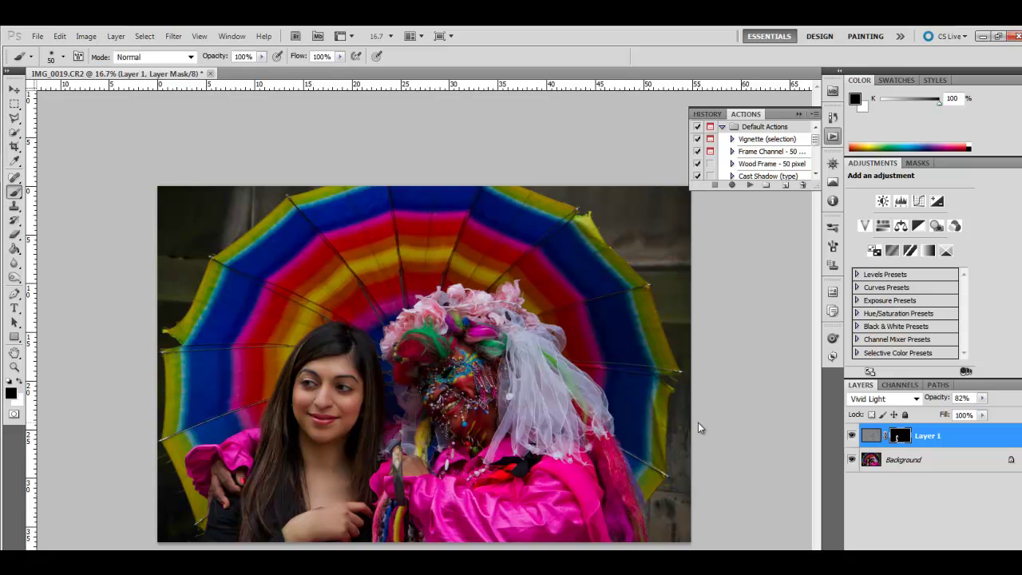
- Toggle Layer 1 off and on to compare the retouch on the full photo and on the woman's portrait at 33.3%
click(851, 437)
click(851, 437)
key(ctrl+plus)
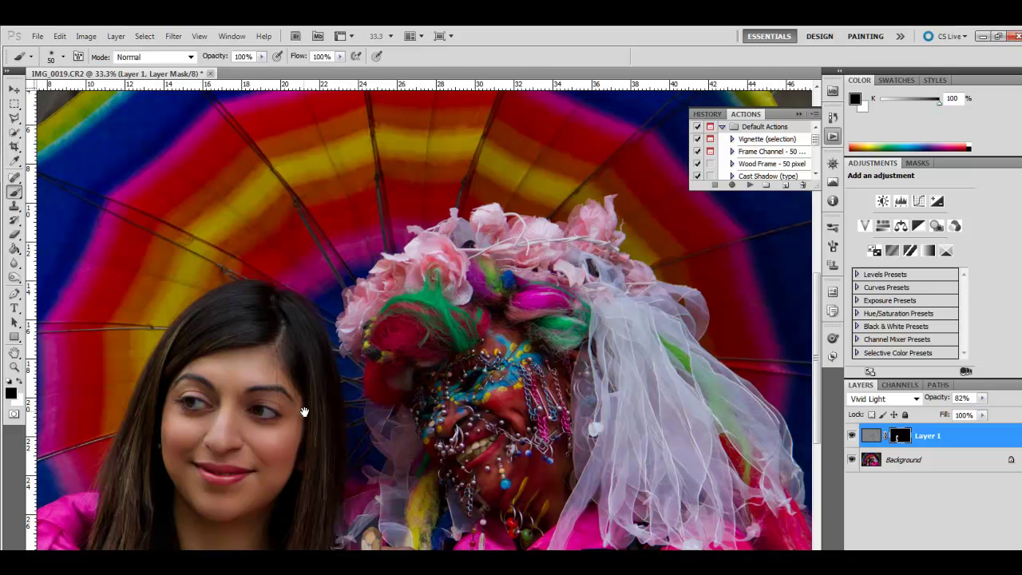
drag(304, 412, 356, 273)
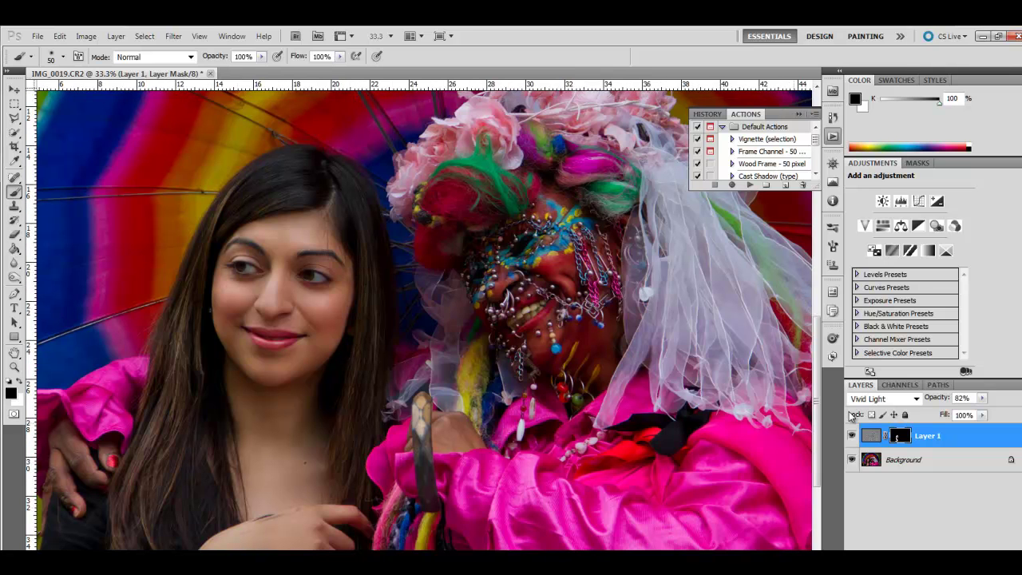
click(852, 436)
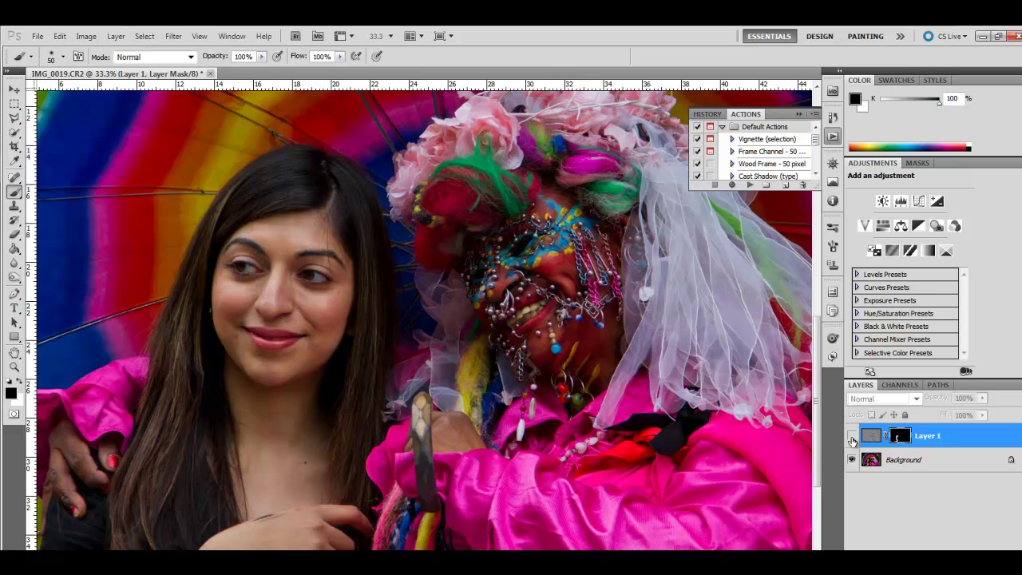
click(852, 437)
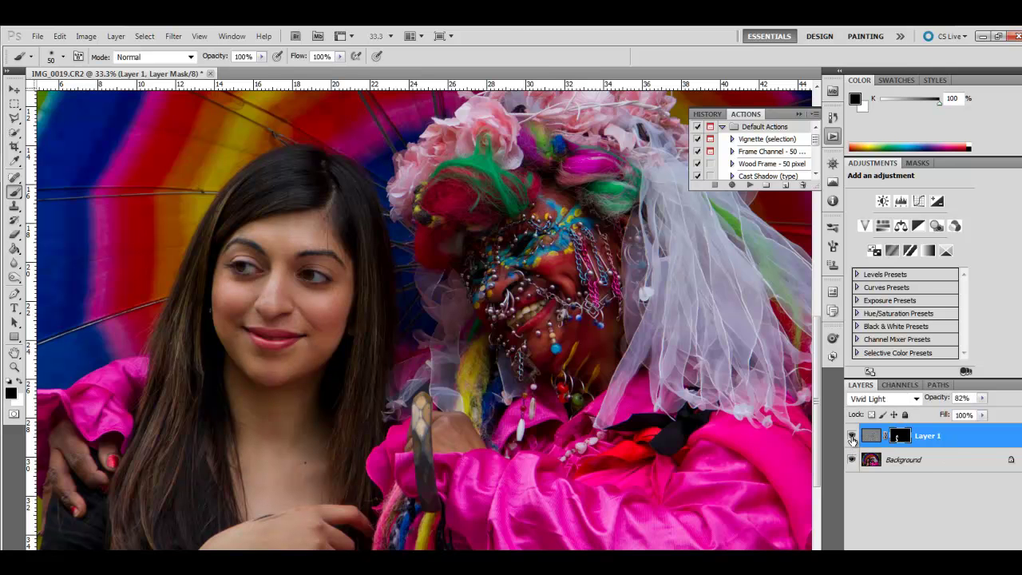
click(852, 437)
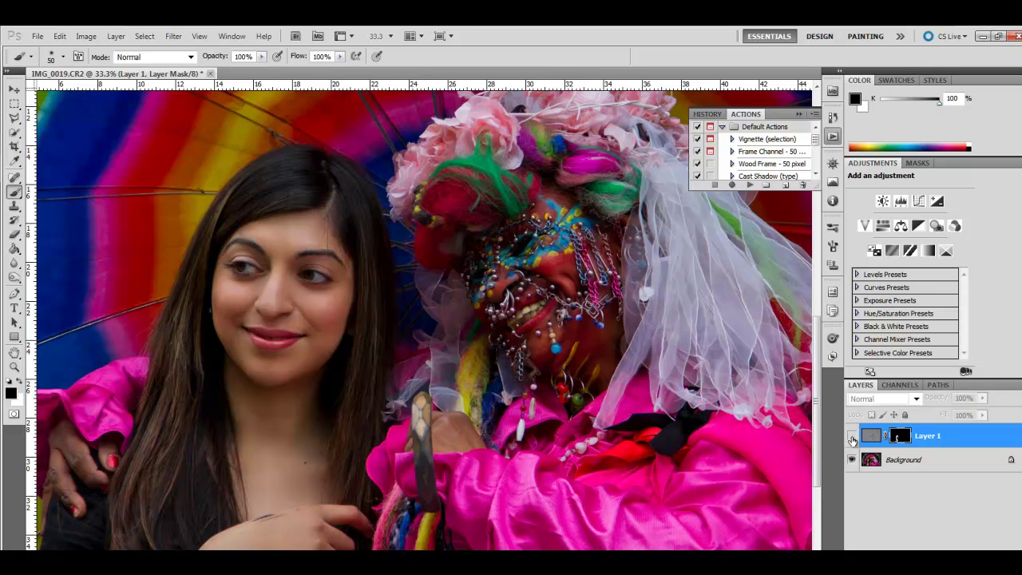
click(852, 438)
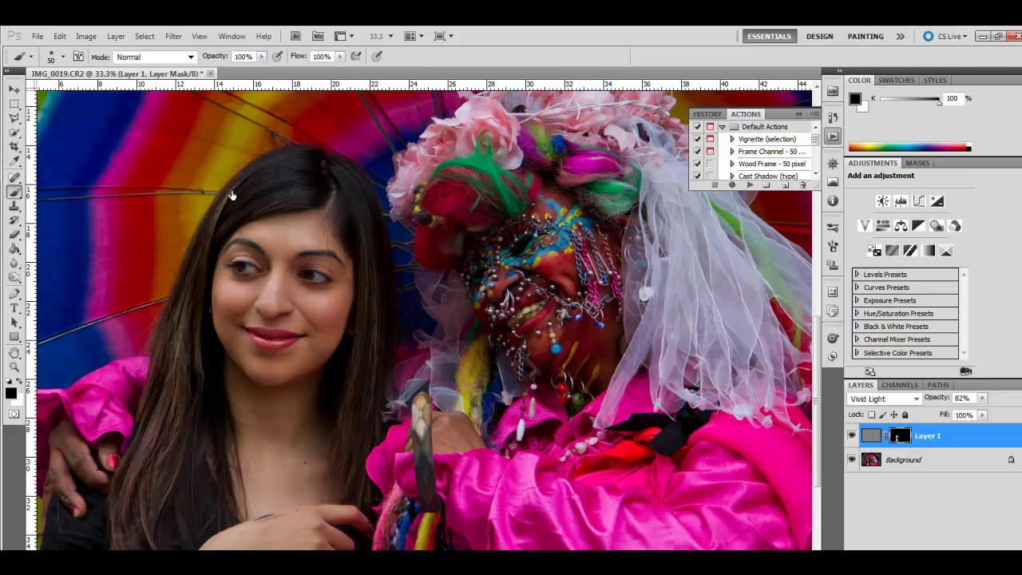